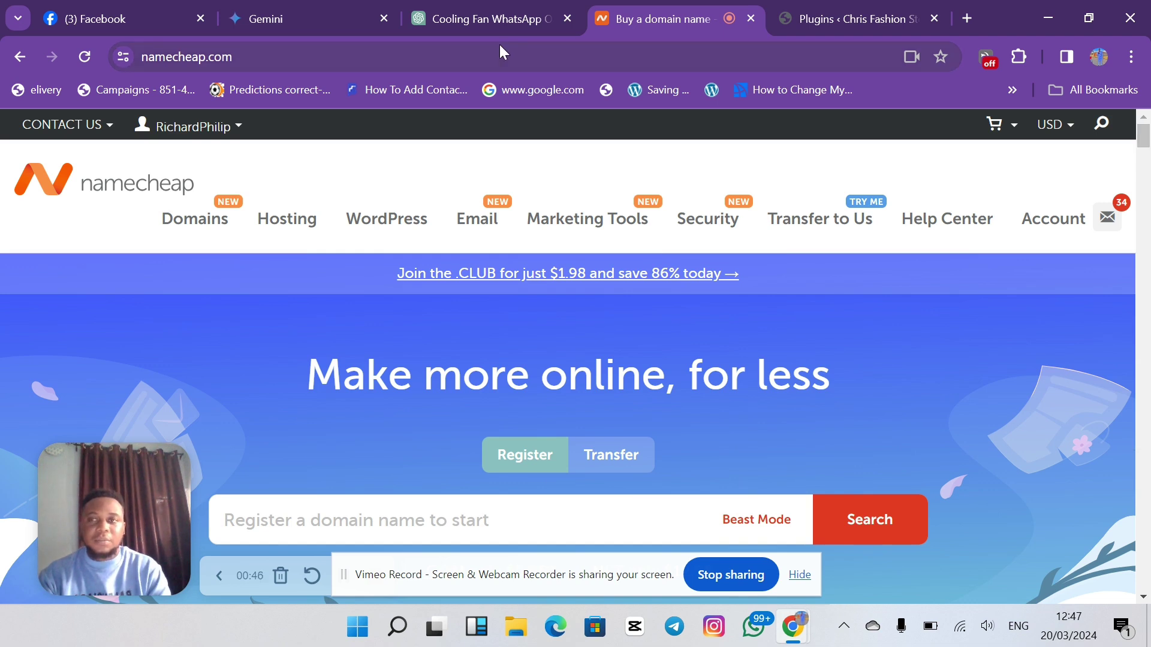
Sign out of the current Namecheap account.
click(253, 56)
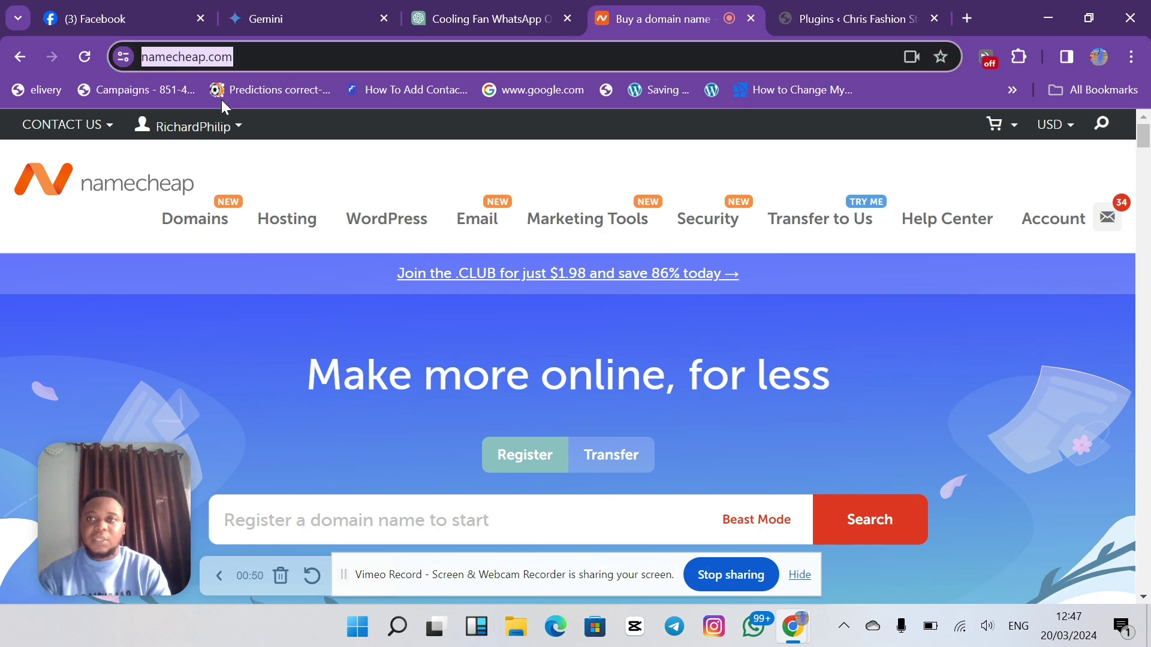
click(210, 128)
mouse_move(208, 145)
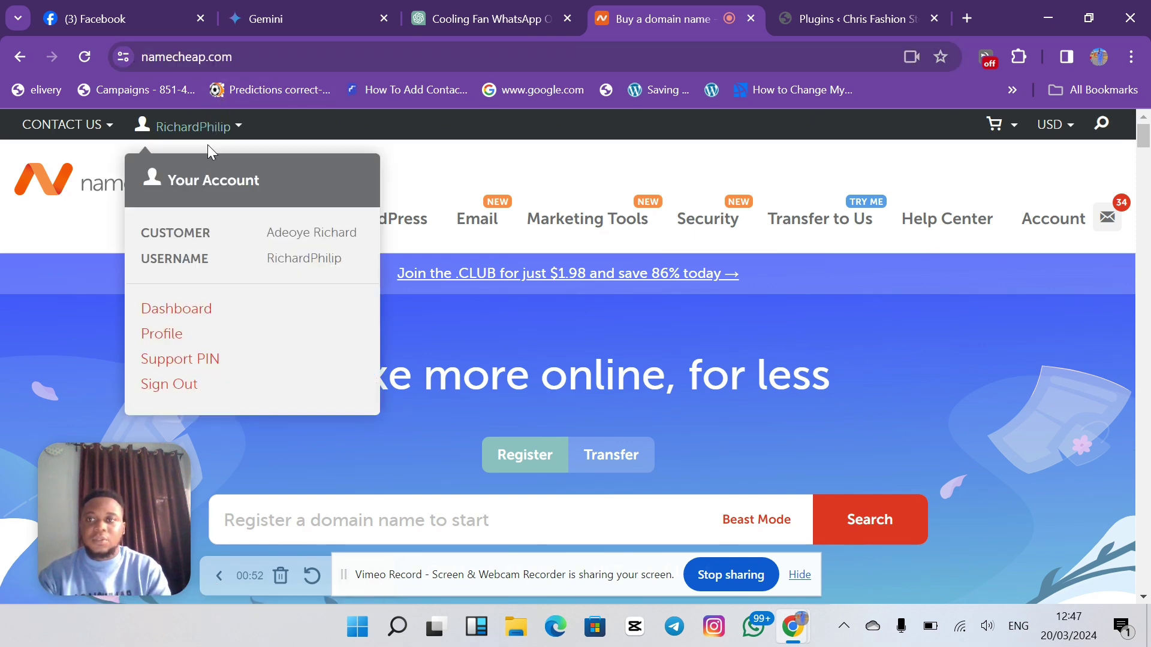
click(186, 391)
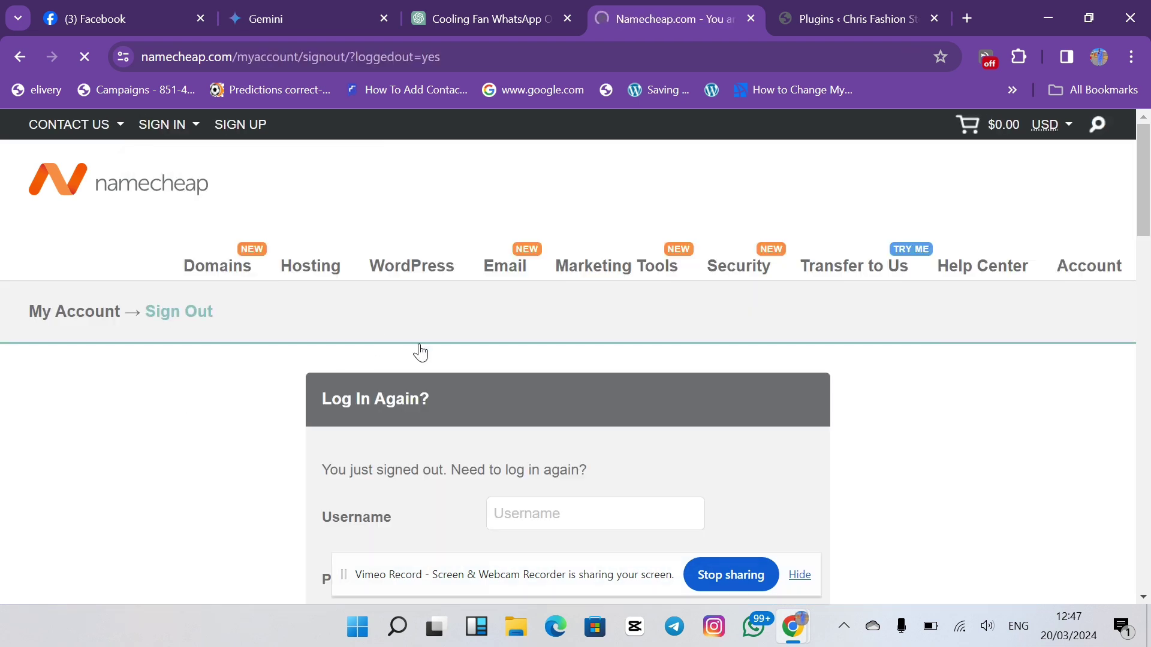
Sign back in to the account with its saved username and password.
mouse_move(190, 126)
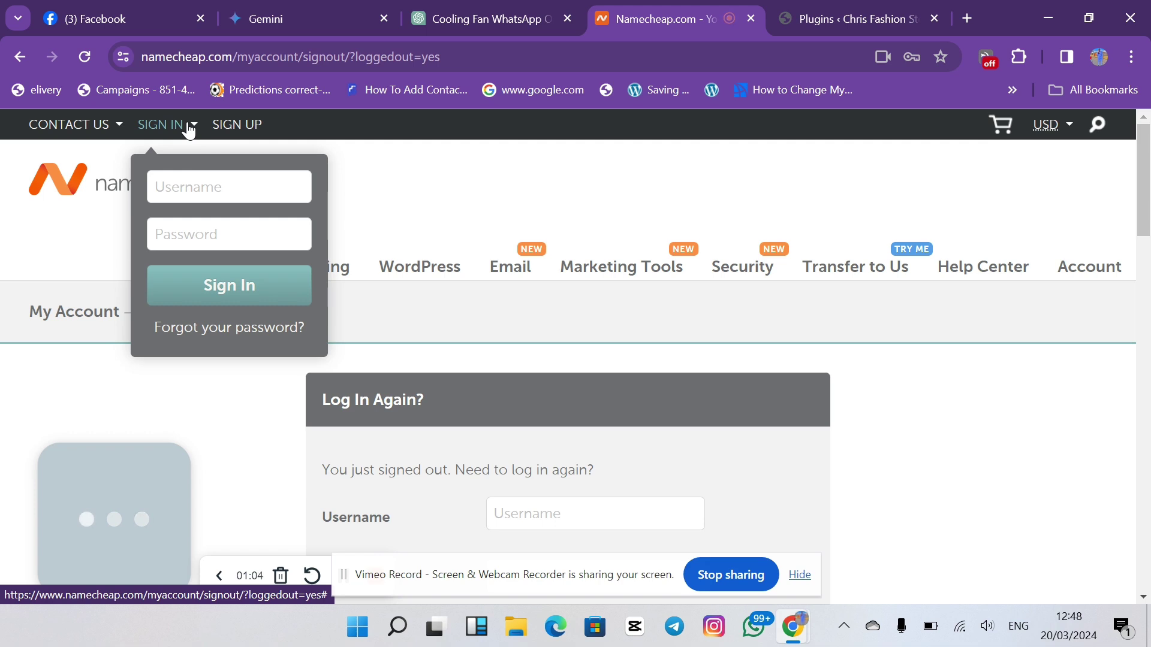
click(209, 185)
click(255, 235)
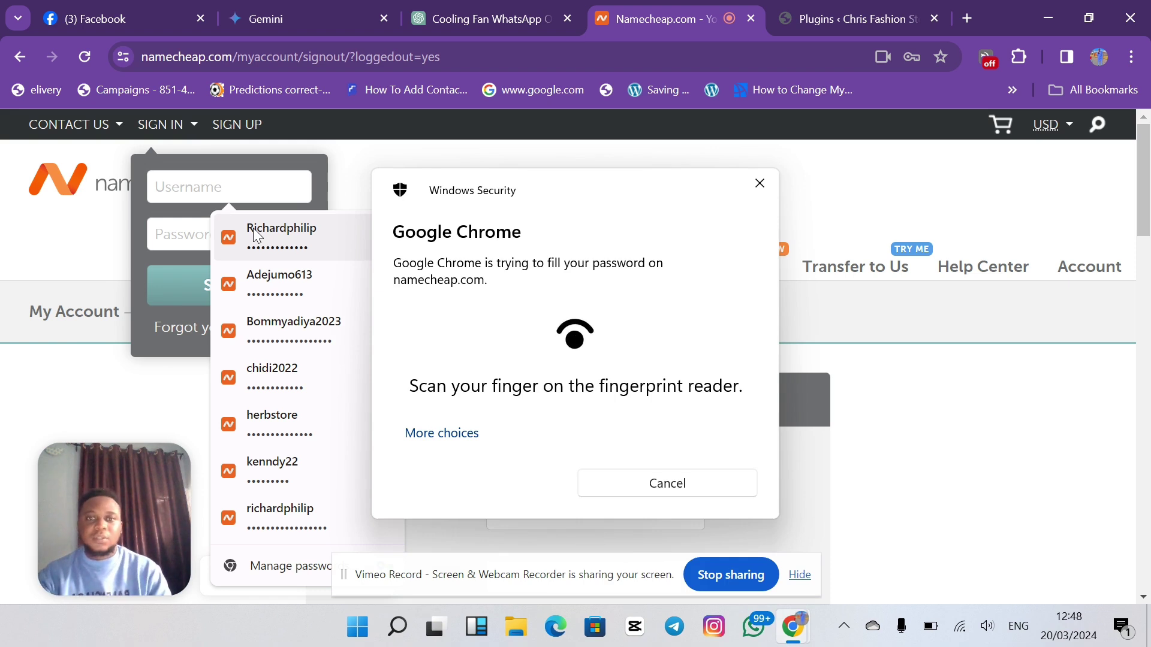
click(251, 294)
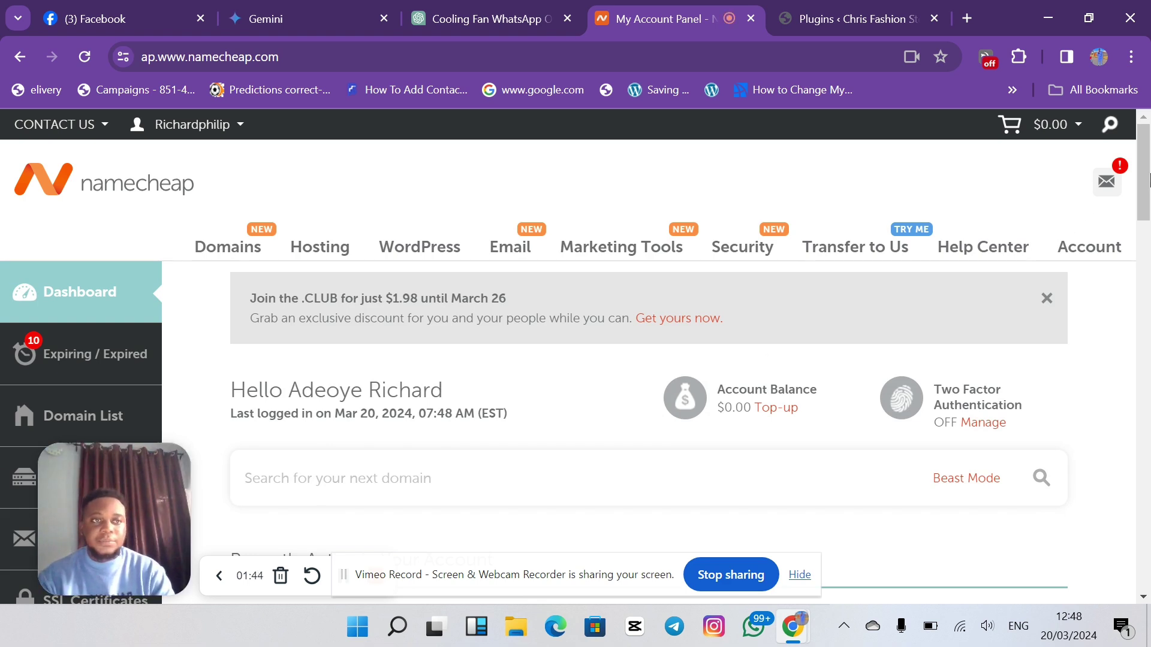
Open the Shared Hosting plans page from the account dashboard.
scroll(1145, 139, down, 2)
scroll(1146, 139, up, 2)
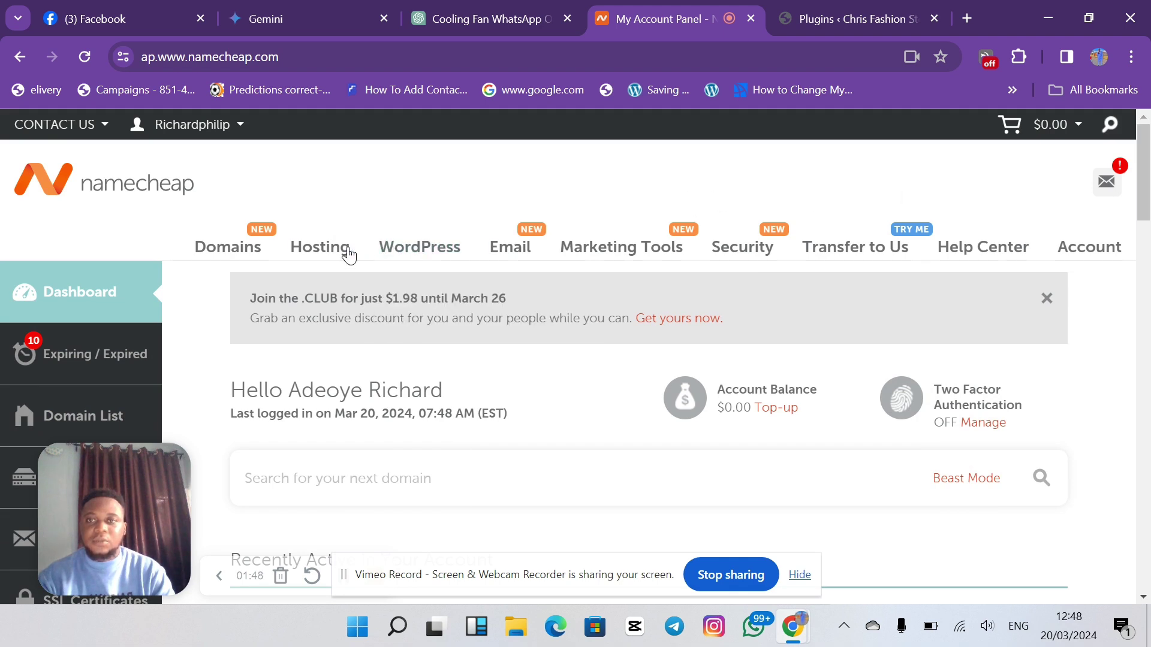
mouse_move(340, 255)
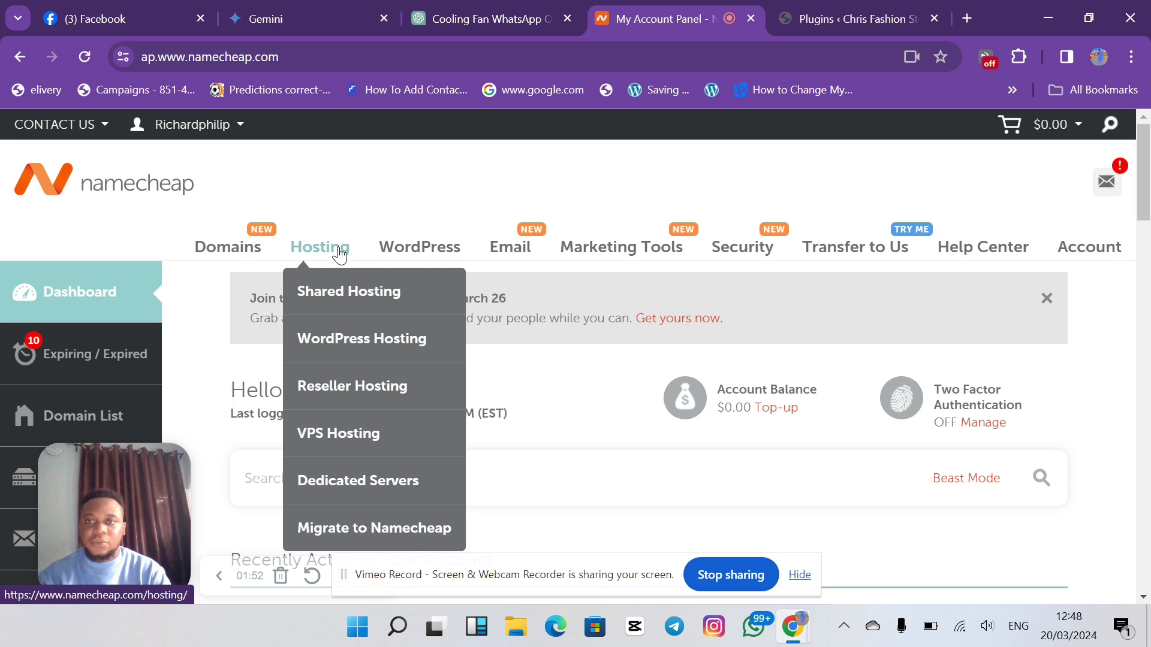
click(349, 294)
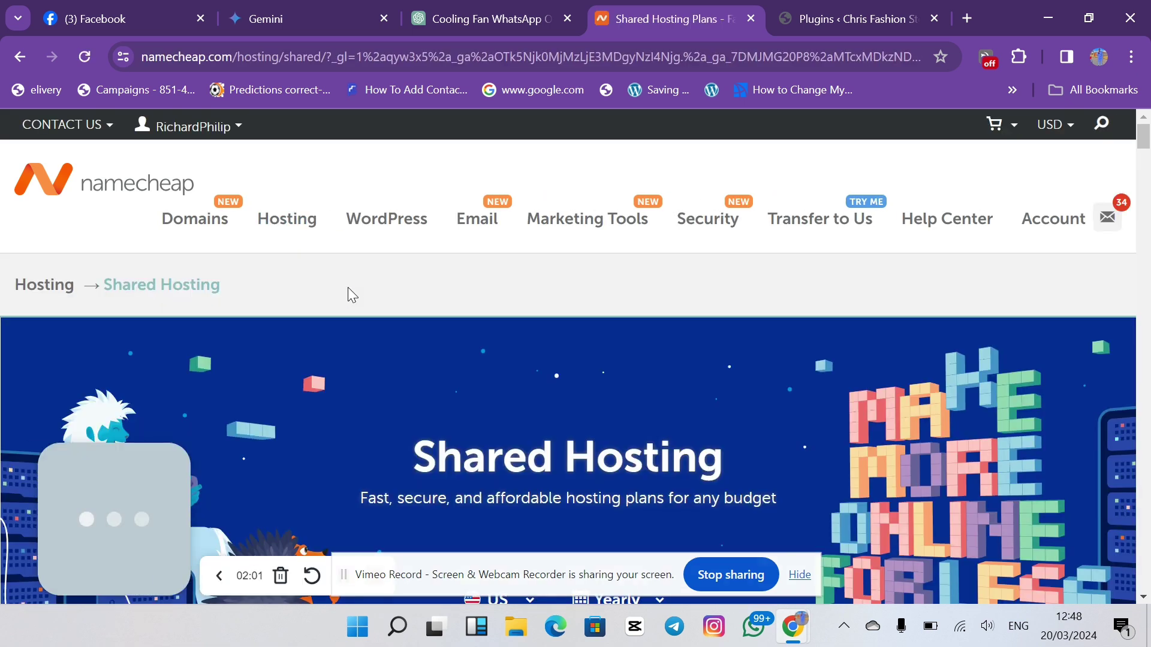
mouse_move(290, 231)
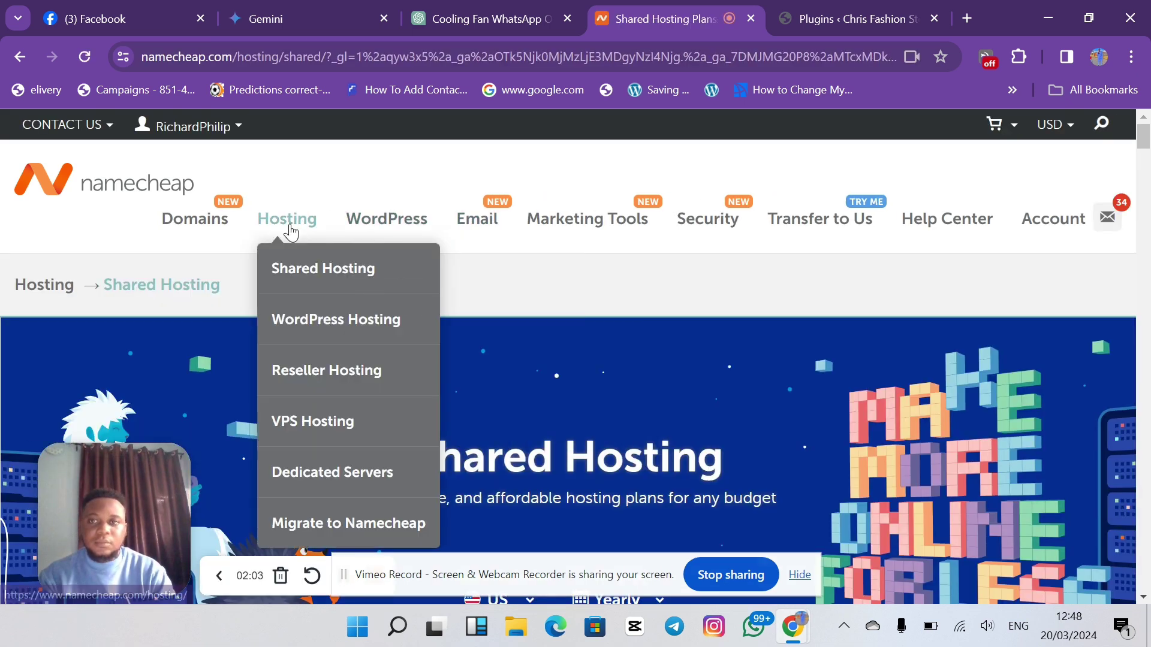
click(305, 267)
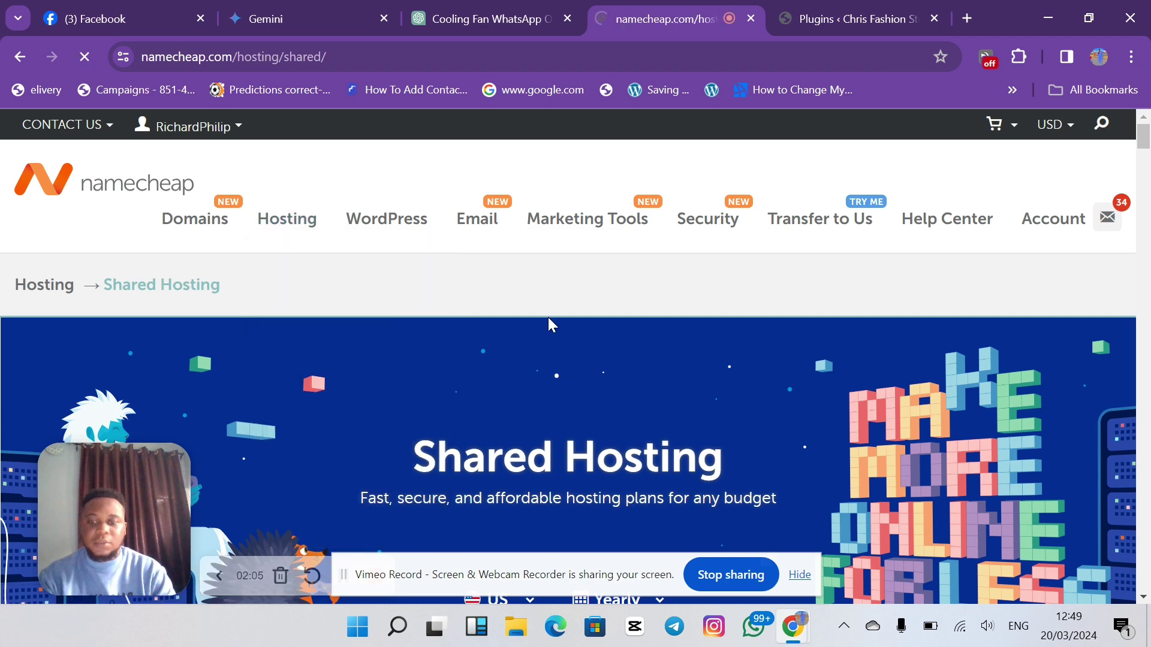
Compare the Stellar, Stellar Plus and Stellar Business prices and features, and start an order for the Stellar Plus plan.
drag(1143, 136, 1147, 161)
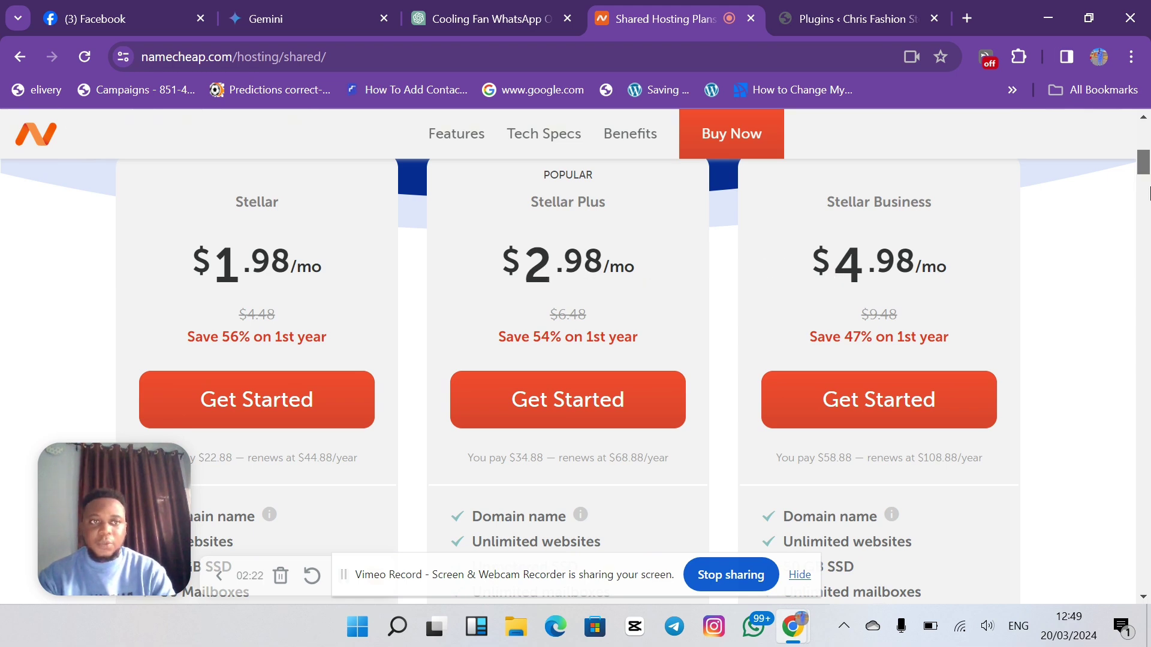
scroll(1147, 165, down, 3)
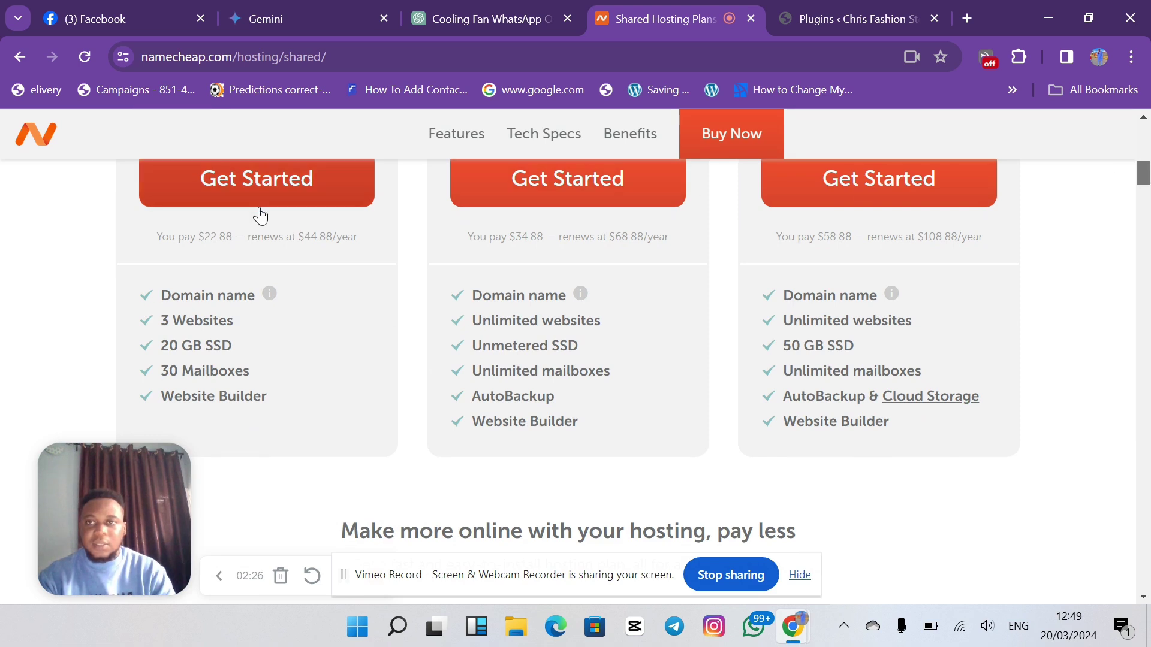
scroll(1147, 168, up, 3)
scroll(1147, 168, down, 4)
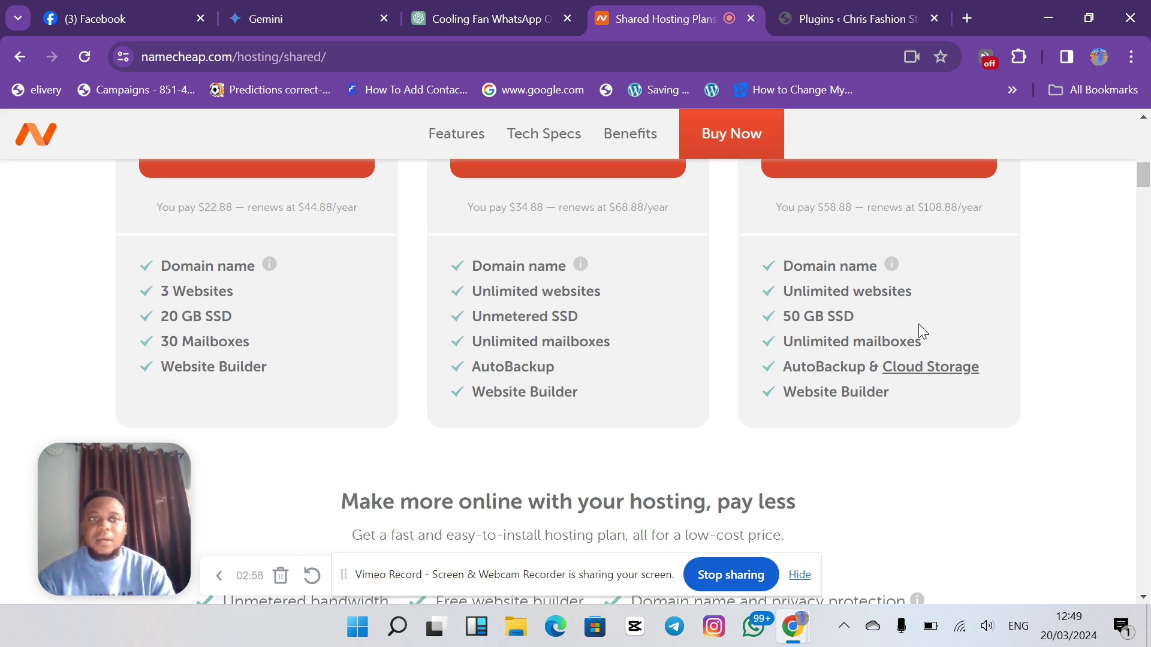
drag(1144, 185, 1145, 174)
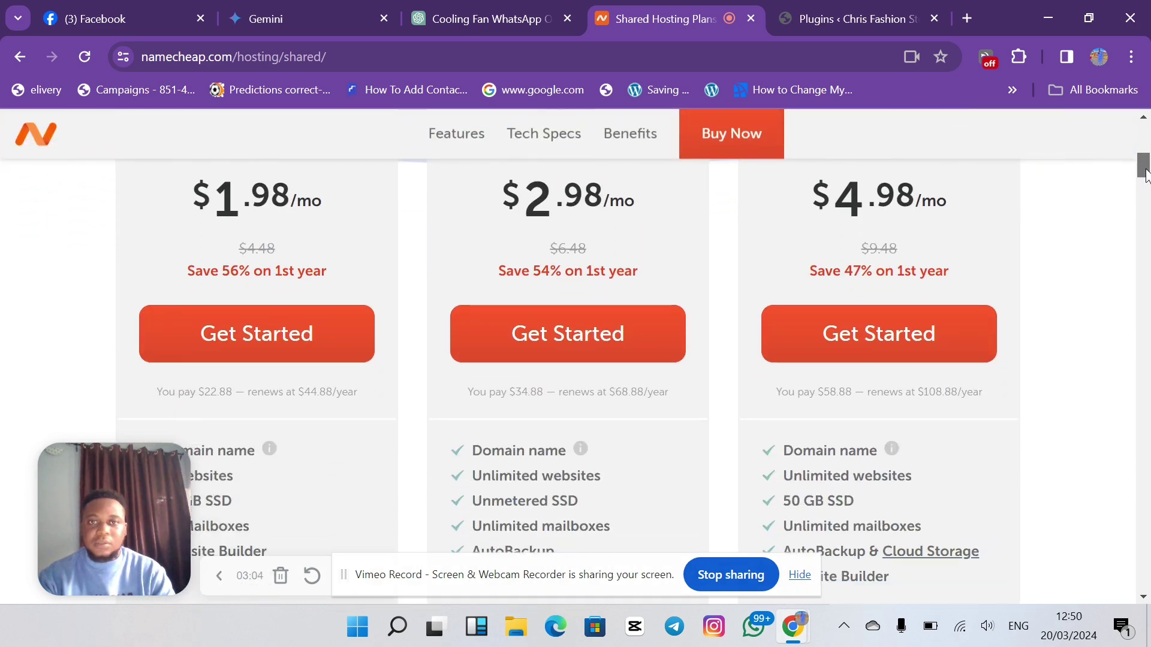
scroll(602, 333, down, 3)
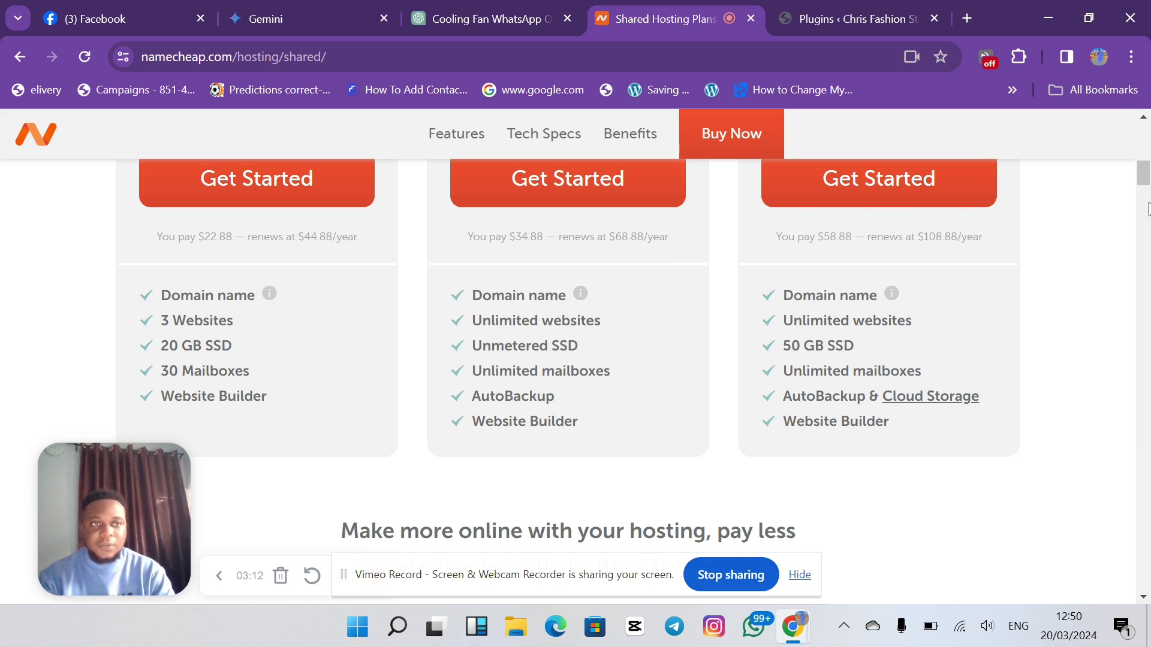
scroll(1145, 173, up, 4)
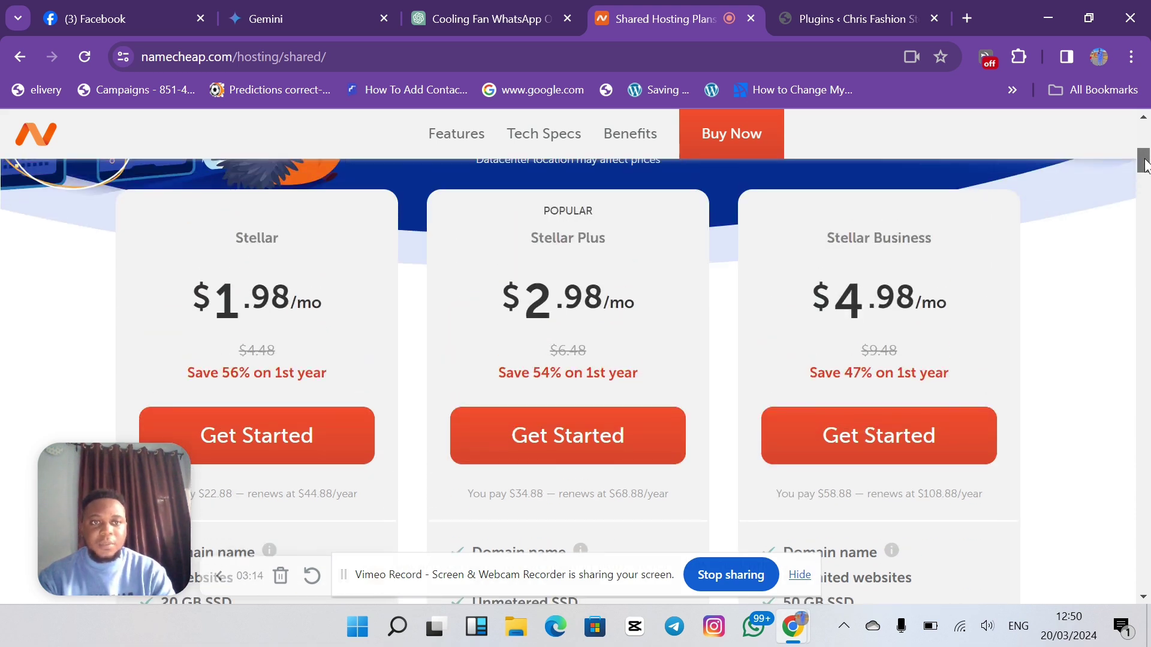
mouse_move(1144, 161)
mouse_down()
mouse_move(1145, 240)
mouse_move(1145, 162)
mouse_up()
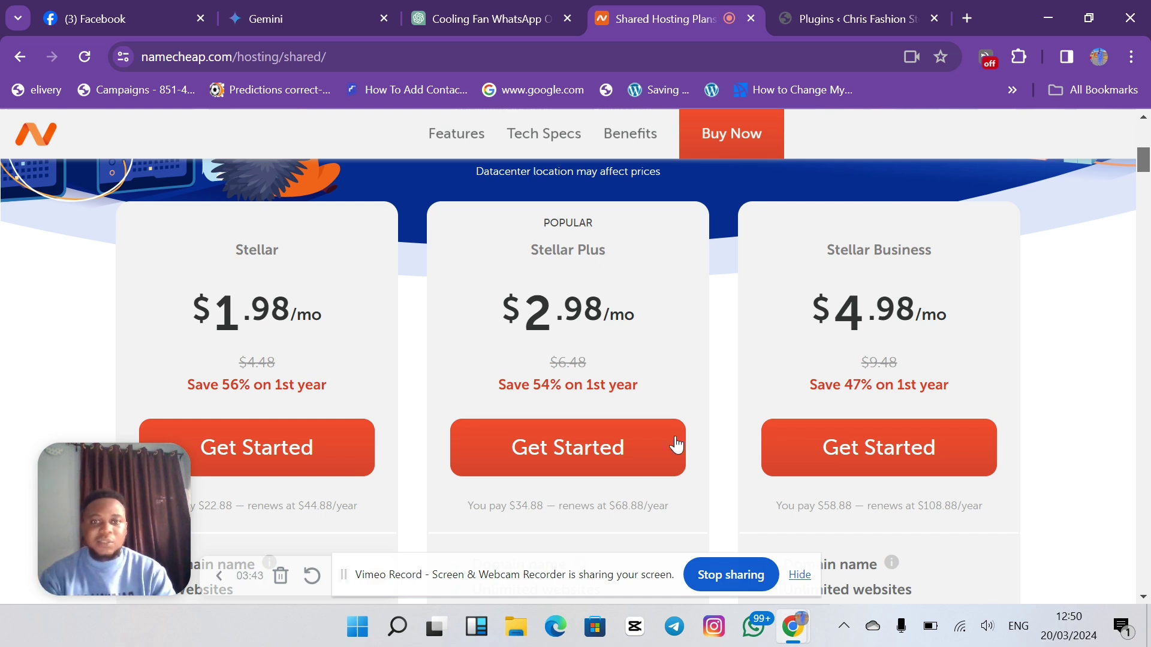
click(632, 467)
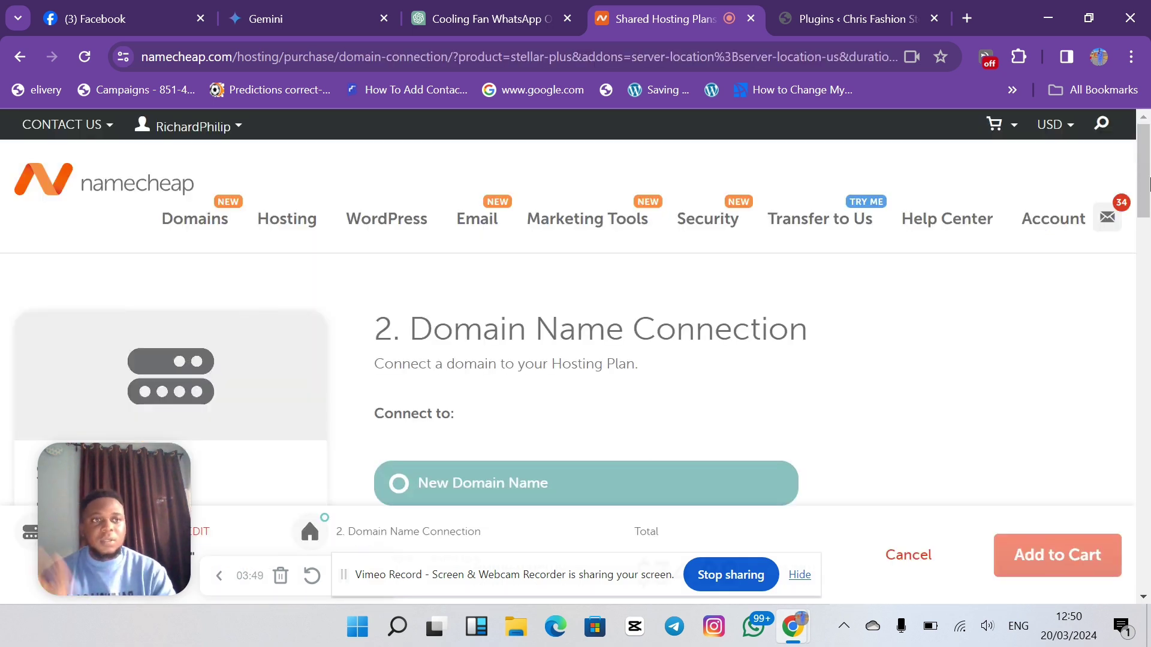
Set the domain connection to Existing Domain Name and review the owned Namecheap domains offered for the plan.
drag(1148, 183, 1130, 226)
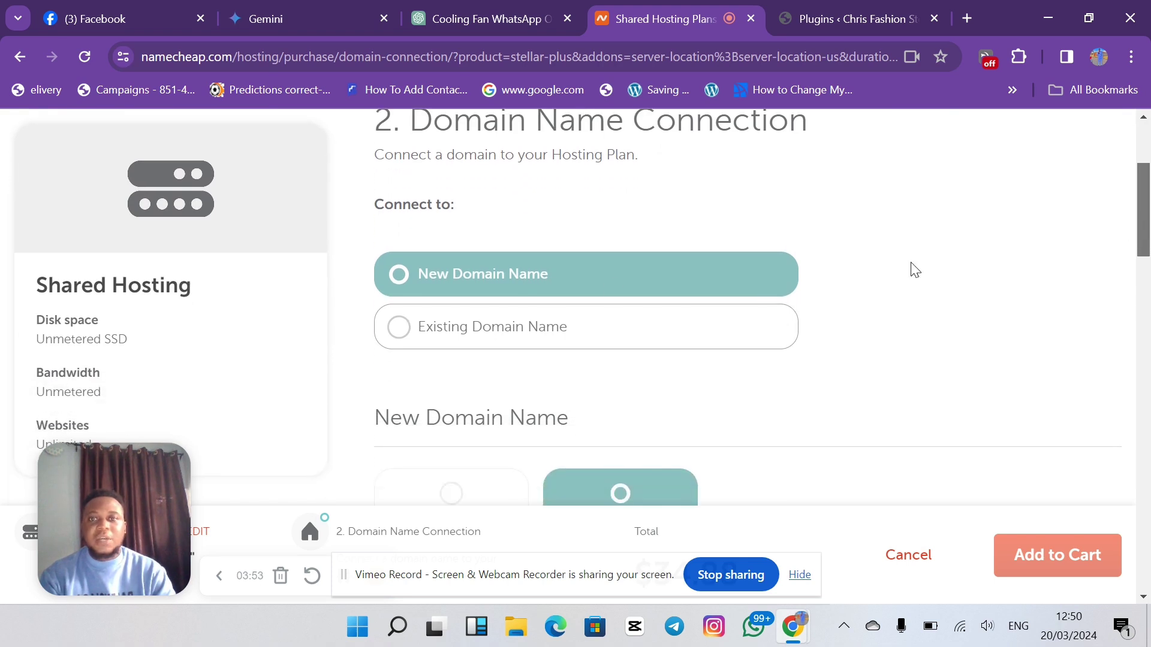
click(632, 333)
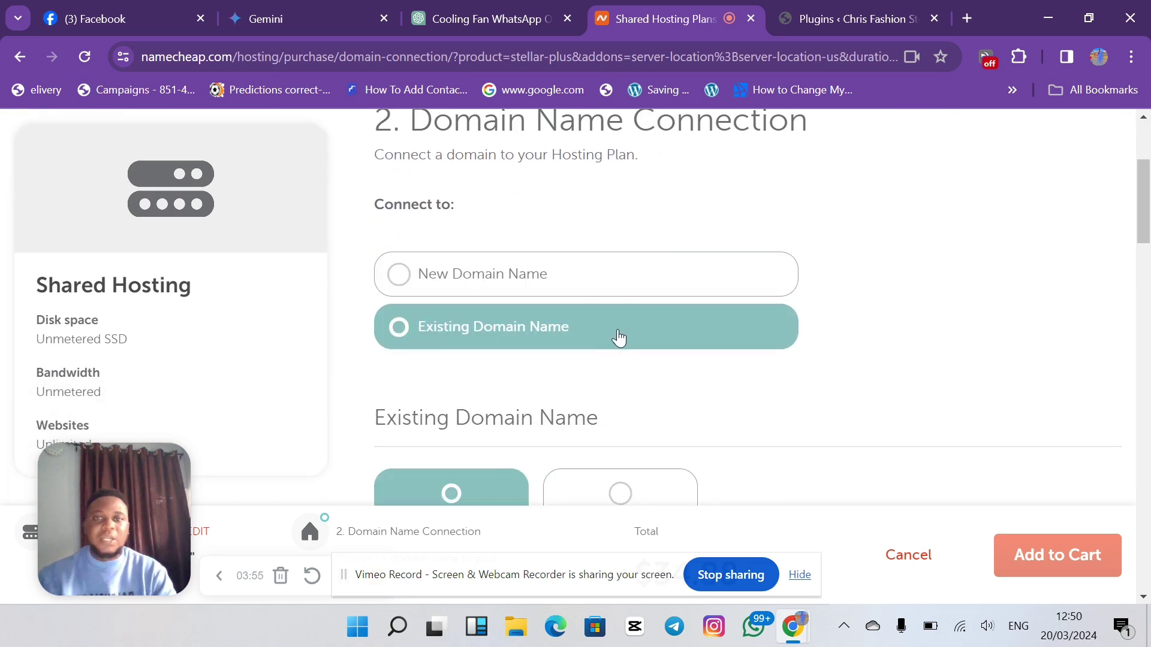
scroll(1149, 239, down, 3)
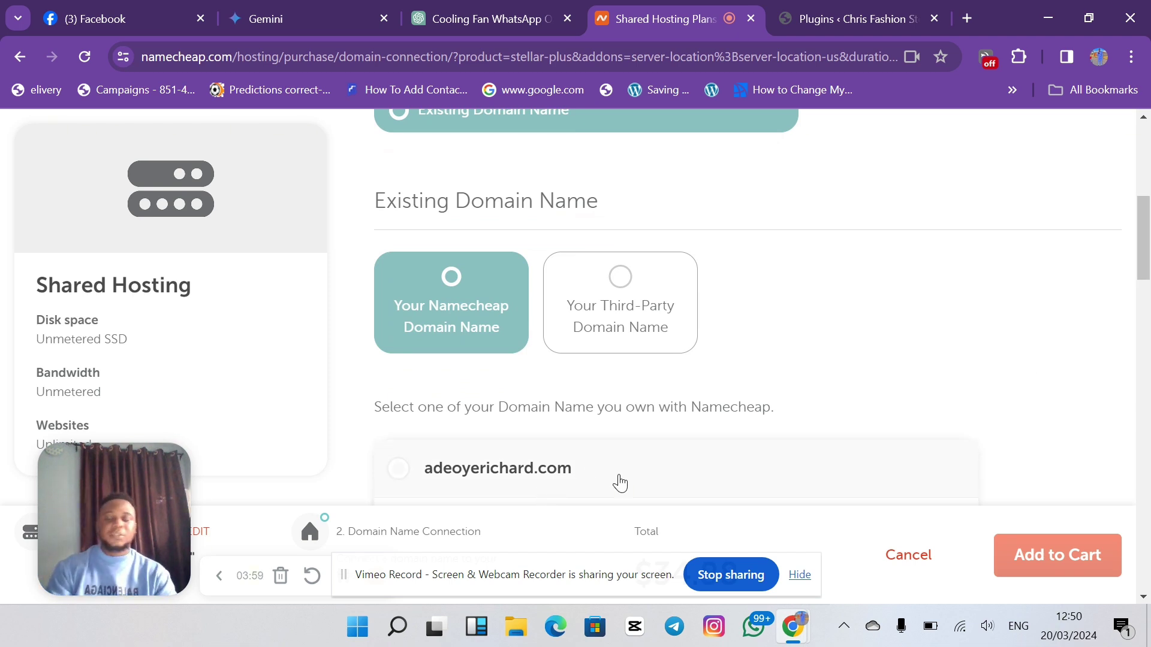
scroll(575, 459, down, 4)
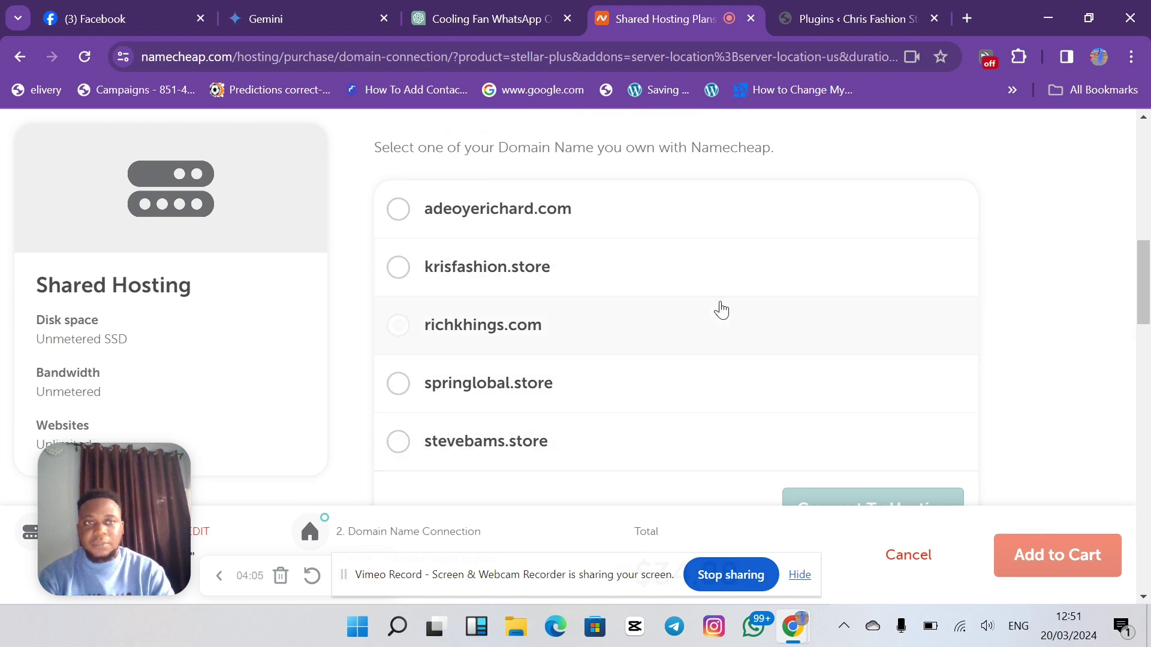
scroll(733, 273, up, 4)
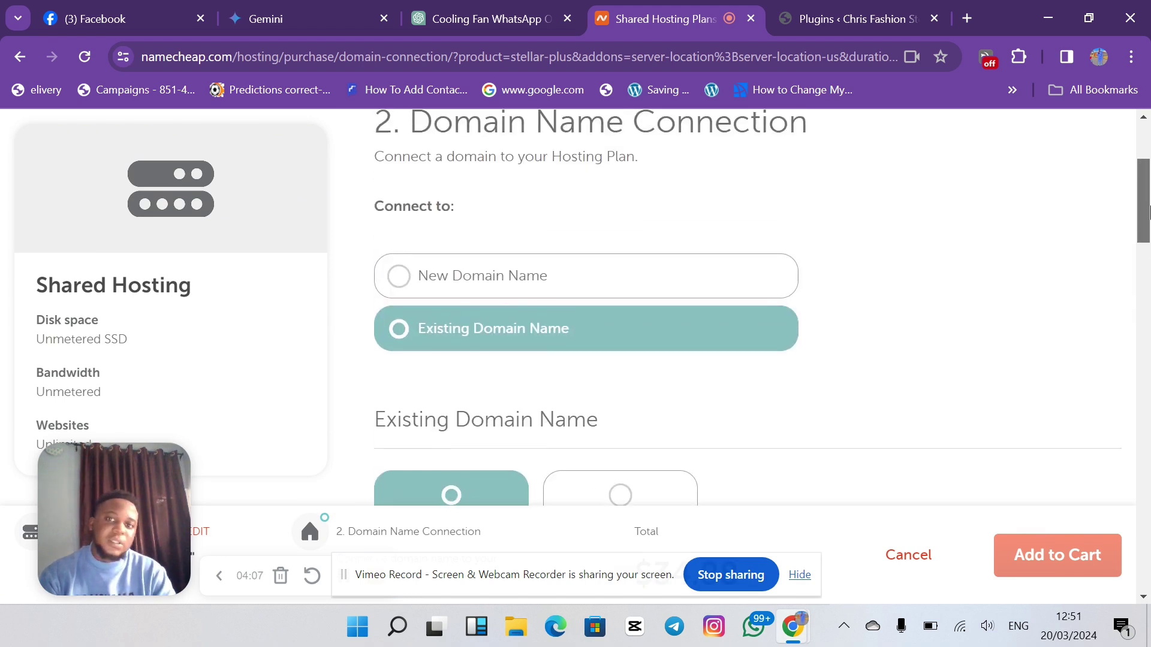
Set the domain connection to New Domain Name and search for getitnow.store as a new purchase.
click(684, 273)
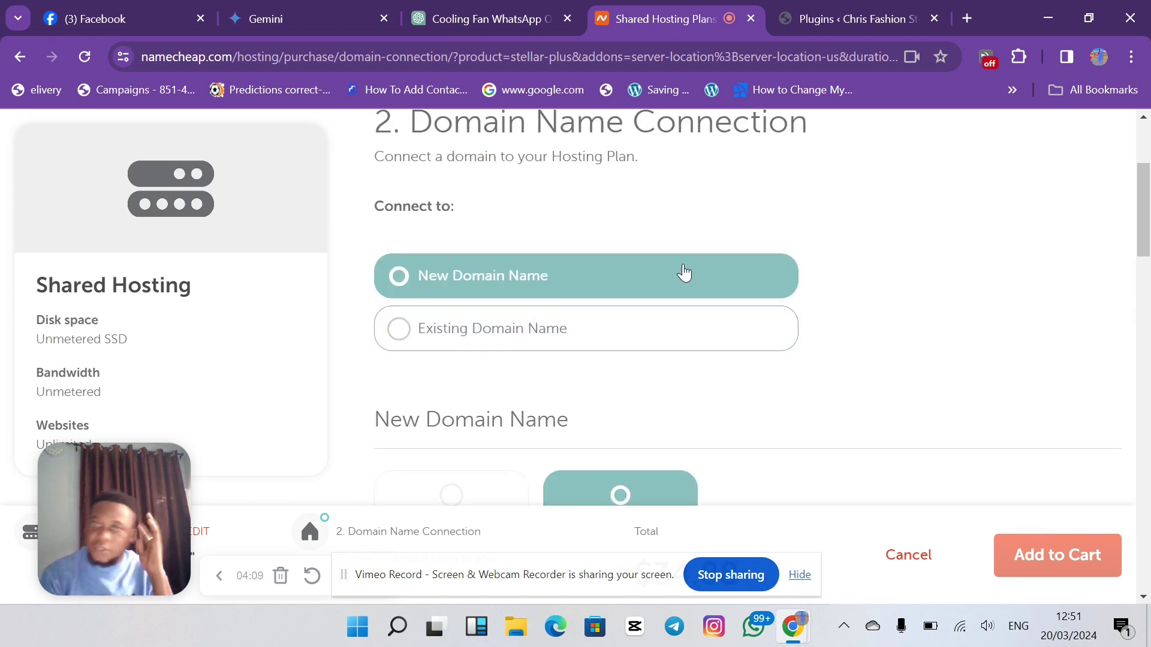
scroll(1147, 270, down, 4)
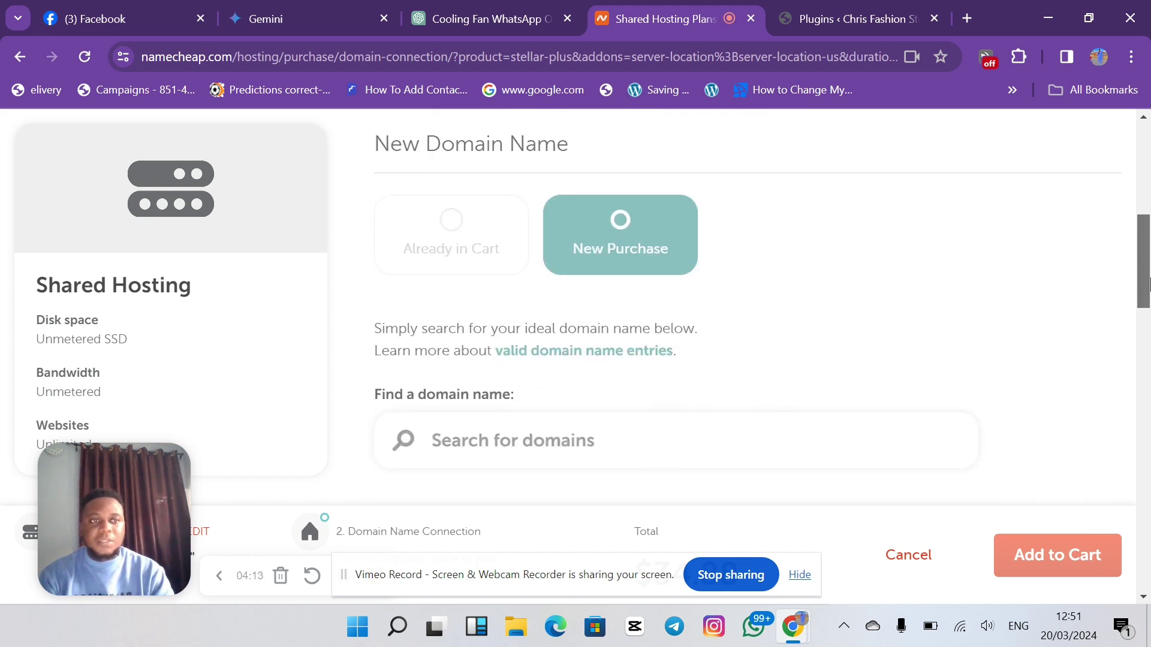
scroll(1147, 315, down, 3)
scroll(683, 280, up, 3)
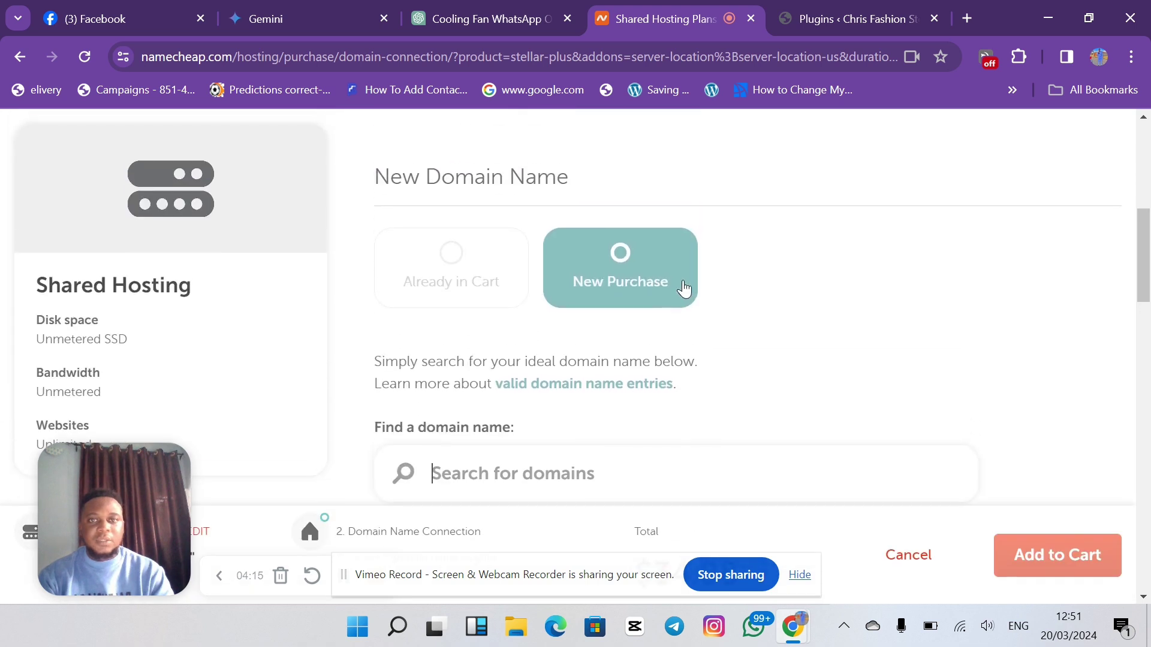
text(geti)
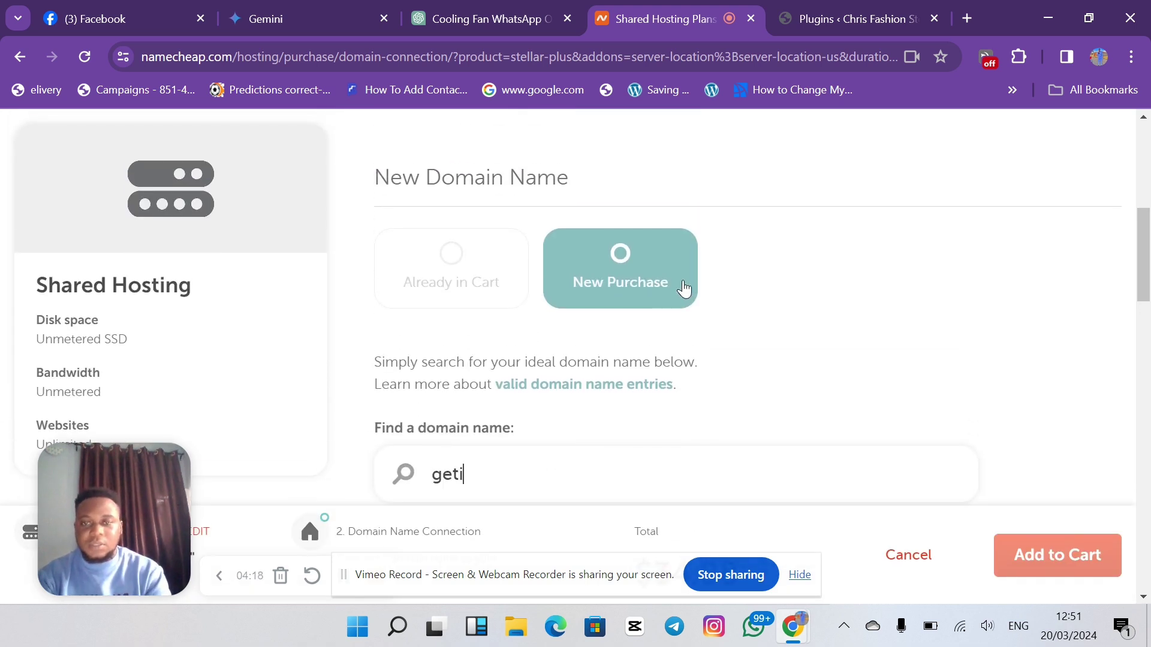
text(tnow)
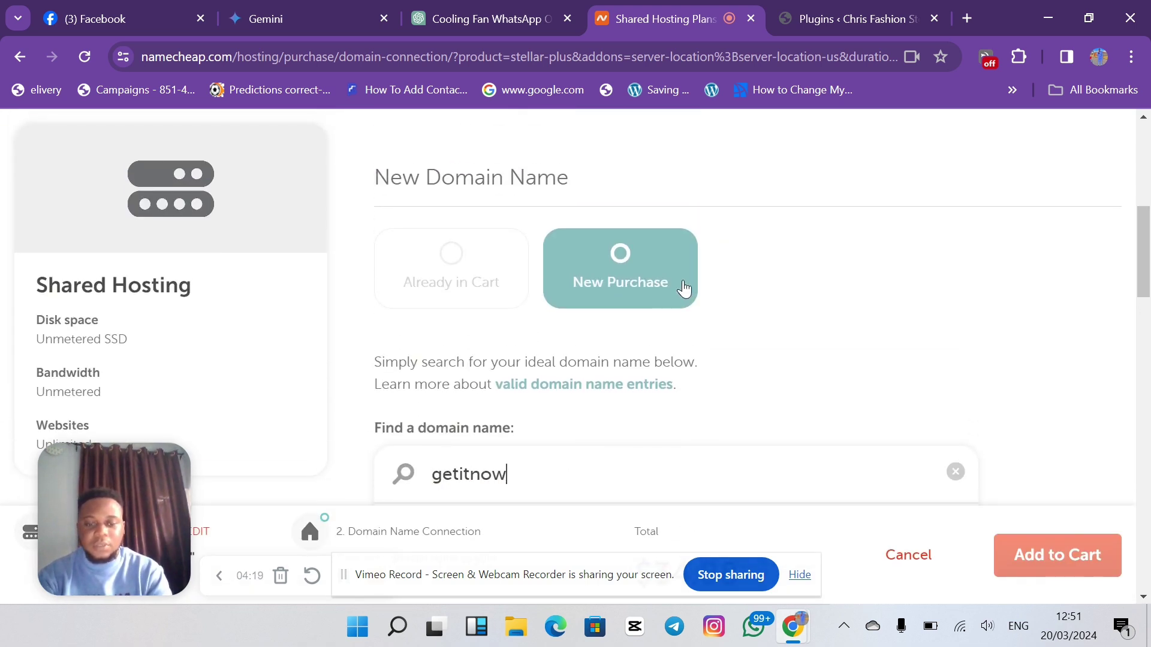
text(.store)
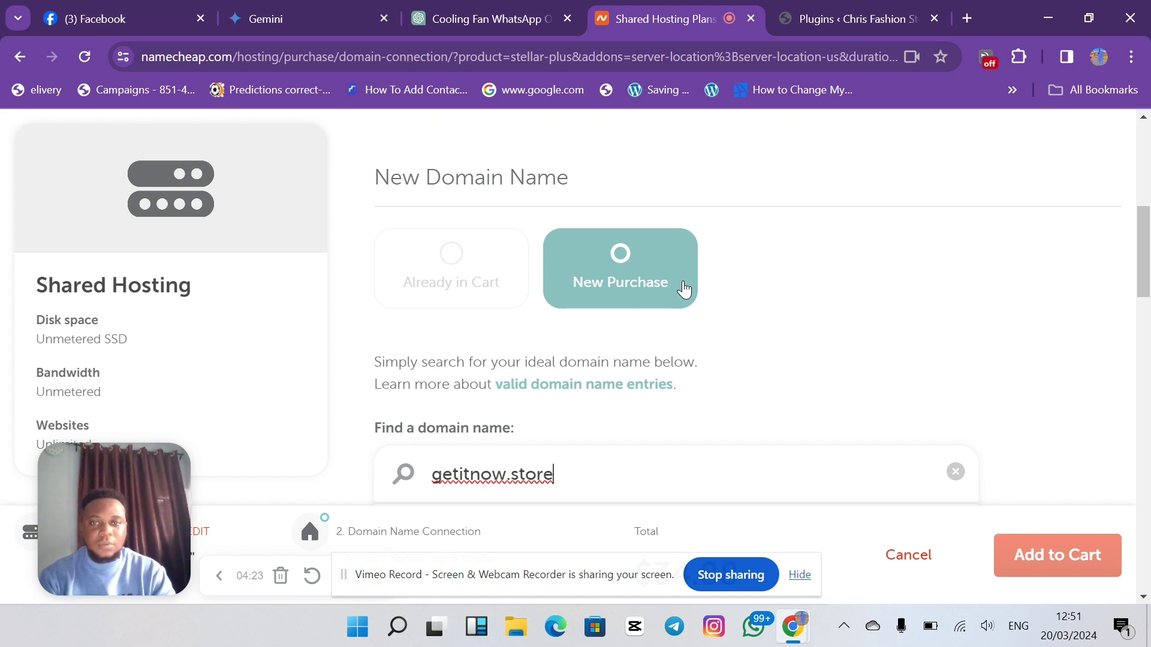
drag(1147, 270, 1147, 309)
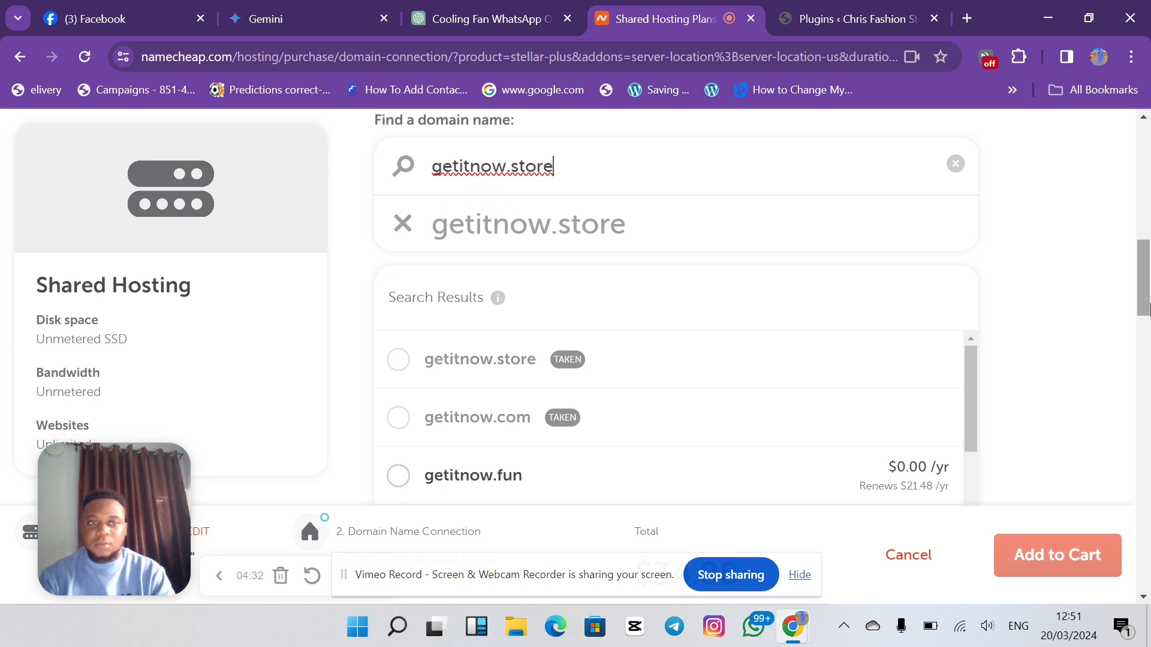
Replace the domain search with getittoday.store.
key(ctrl+a)
text(gettti)
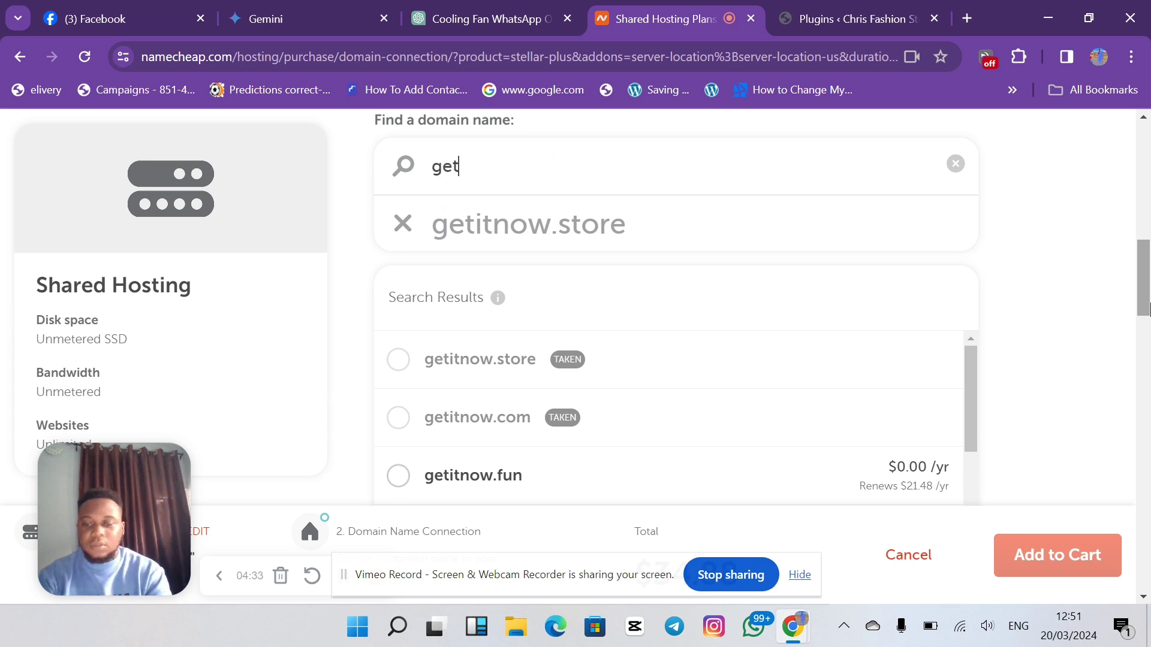
key(BackSpace)
key(BackSpace)
key(BackSpace)
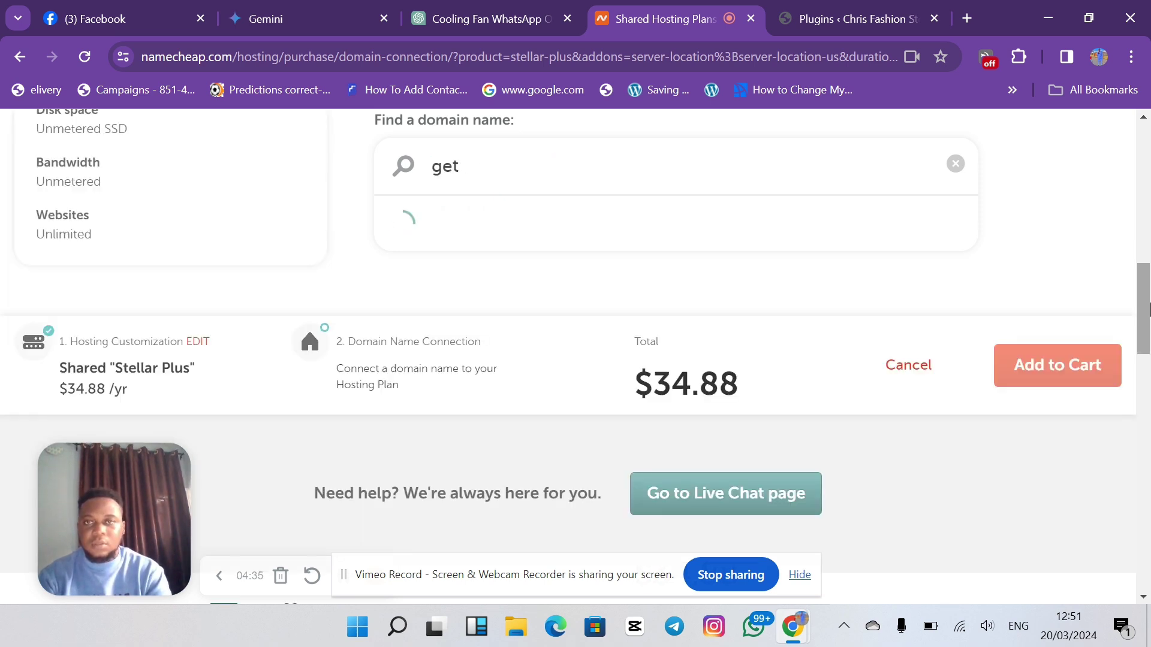
text(ittoday.store)
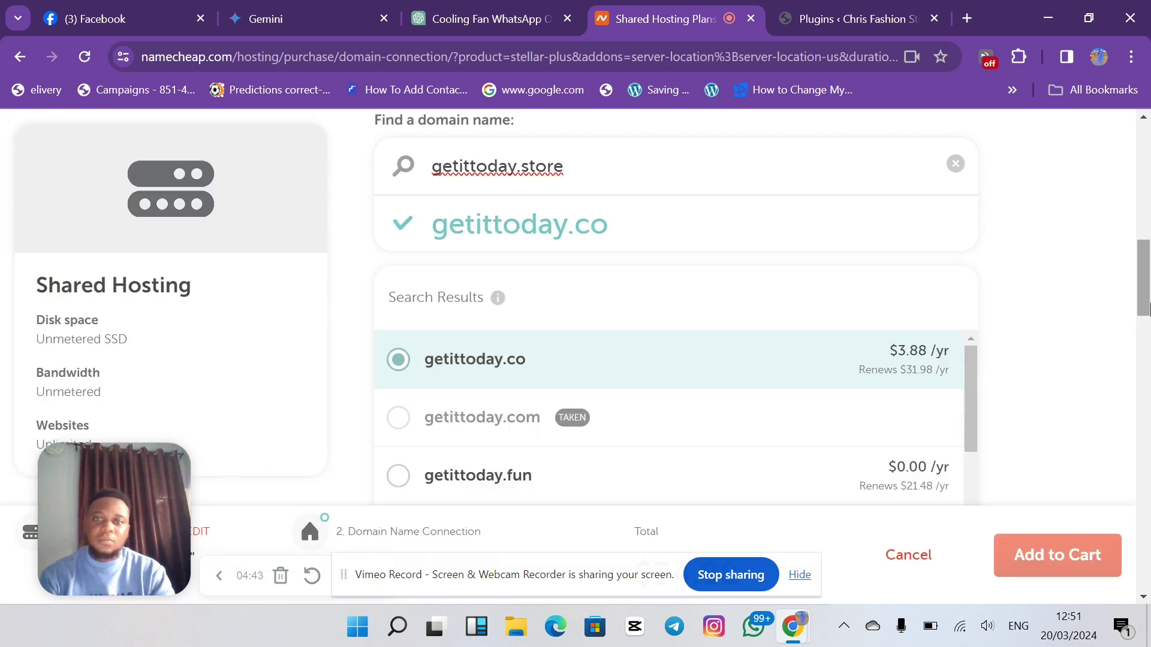
Replace the domain search with richkingsmart.store.
key(ctrl+a)
text(r)
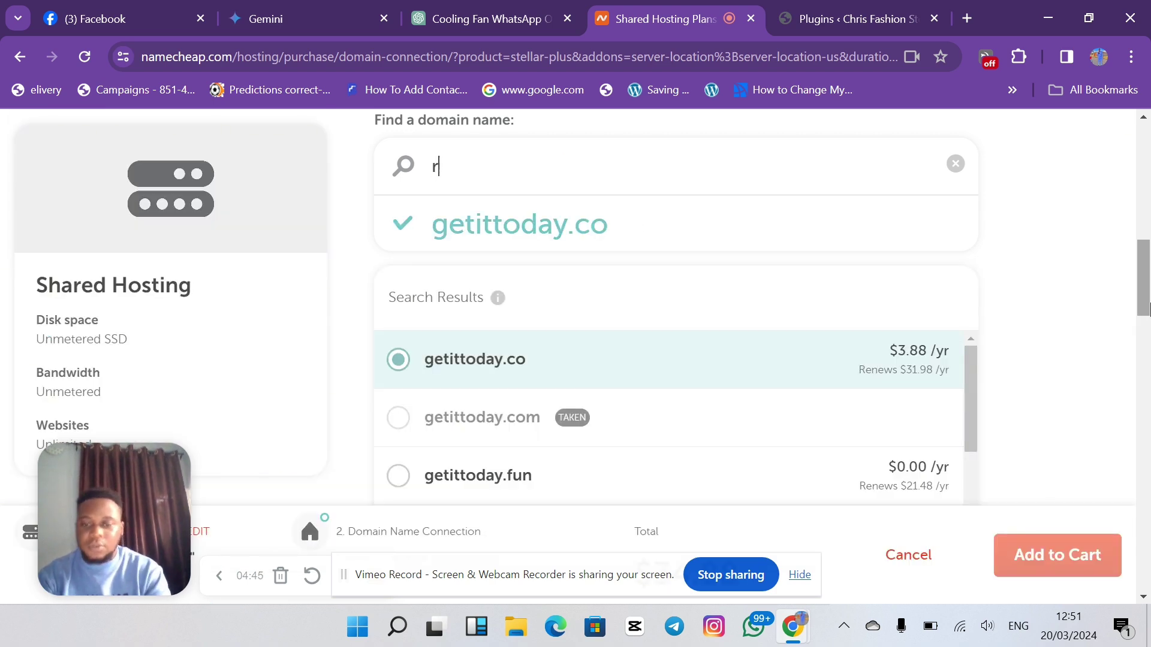
text(ichking)
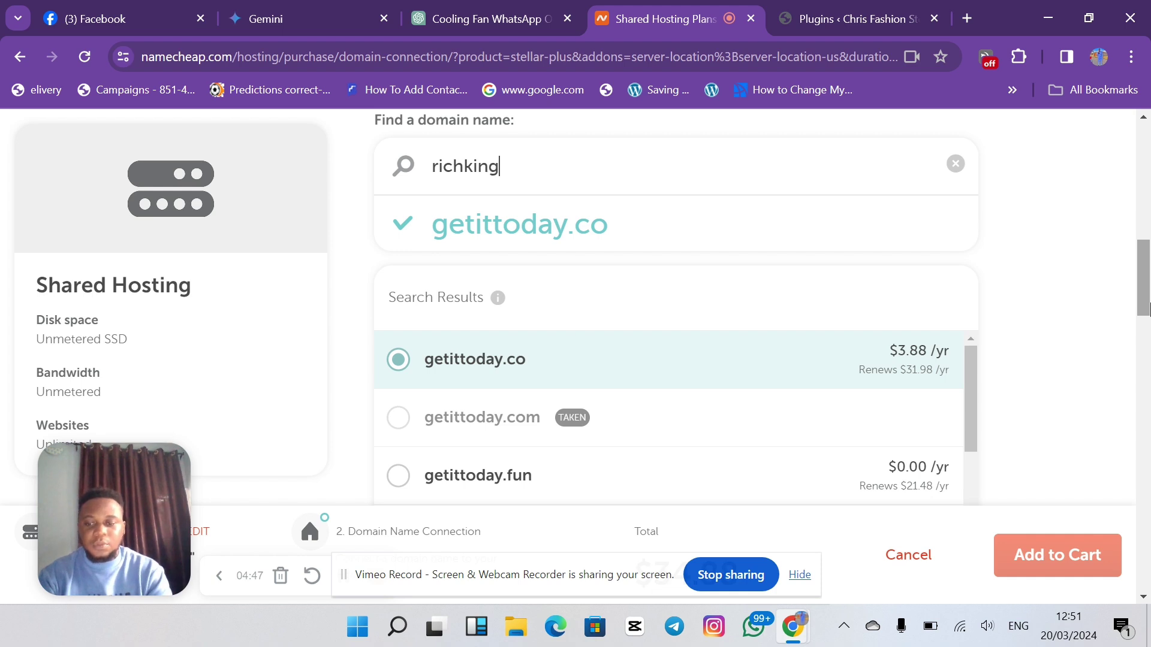
text(smart)
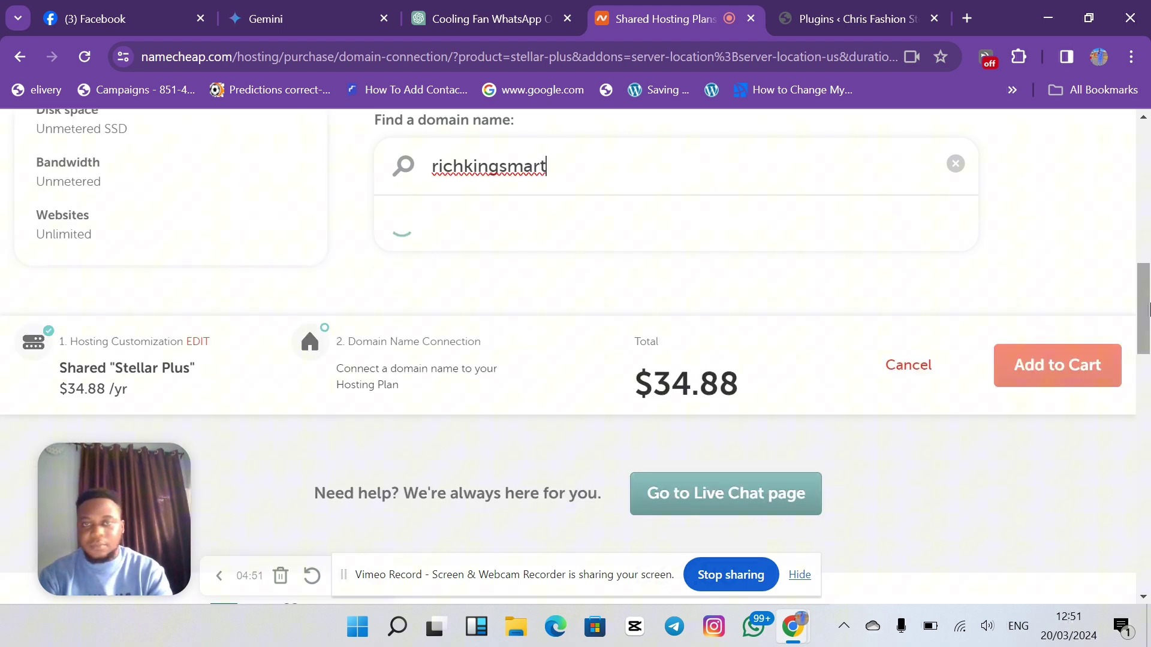
text(.c)
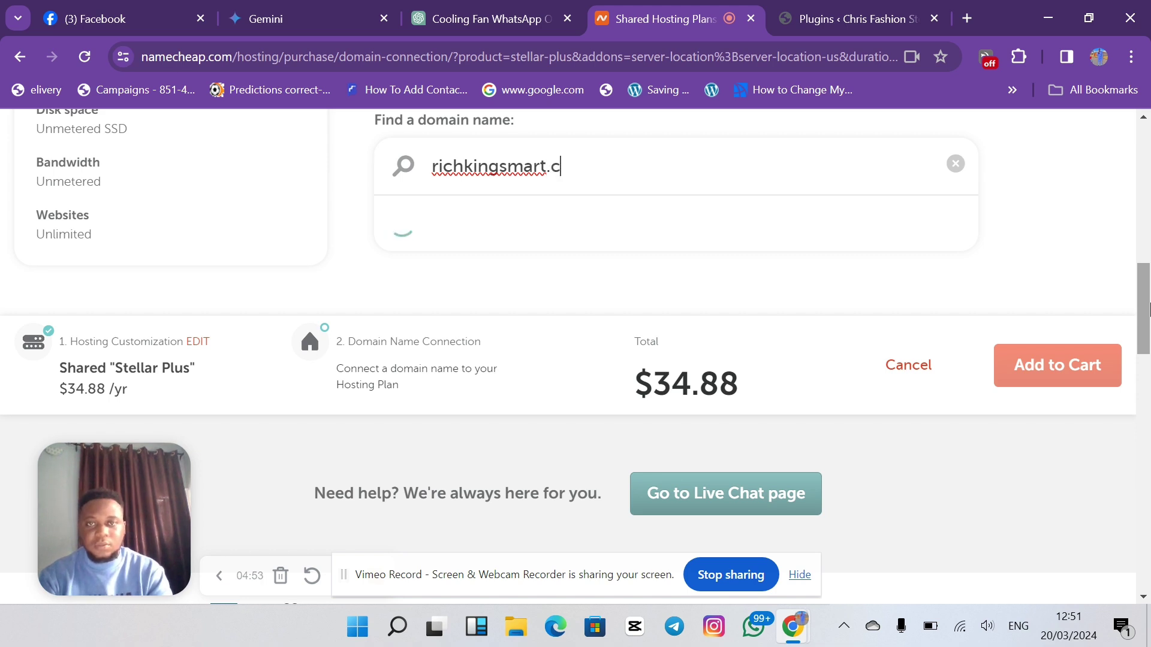
key(BackSpace)
text(store)
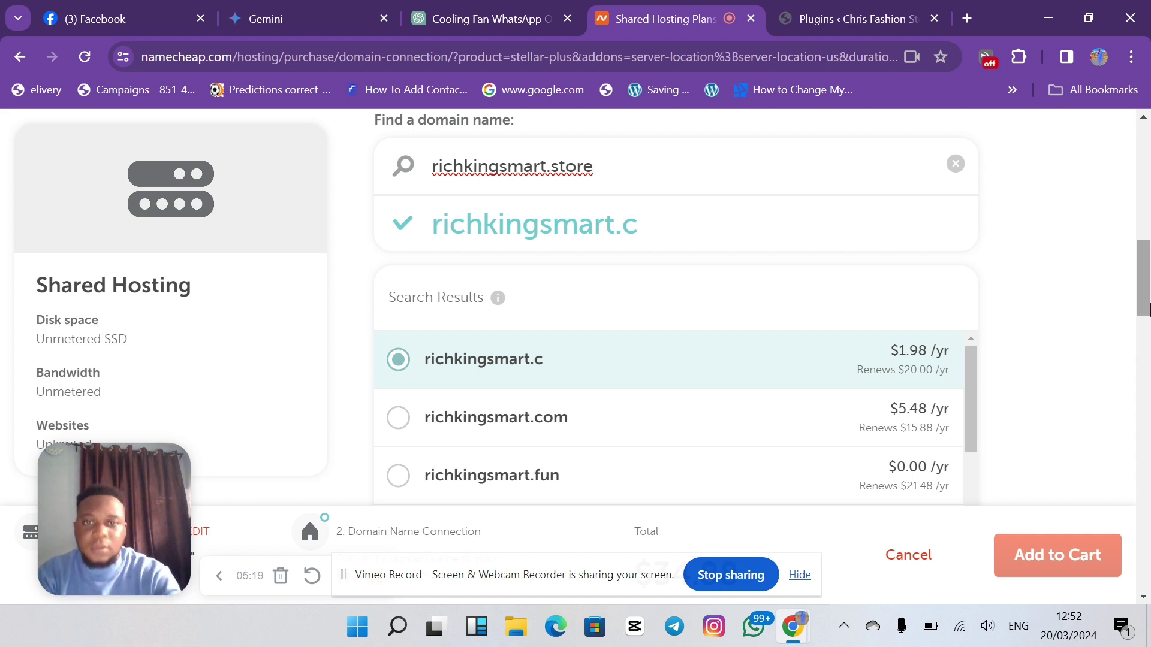
Select richkingsmart.store from the search results and connect it to the hosting plan.
scroll(668, 420, down, 4)
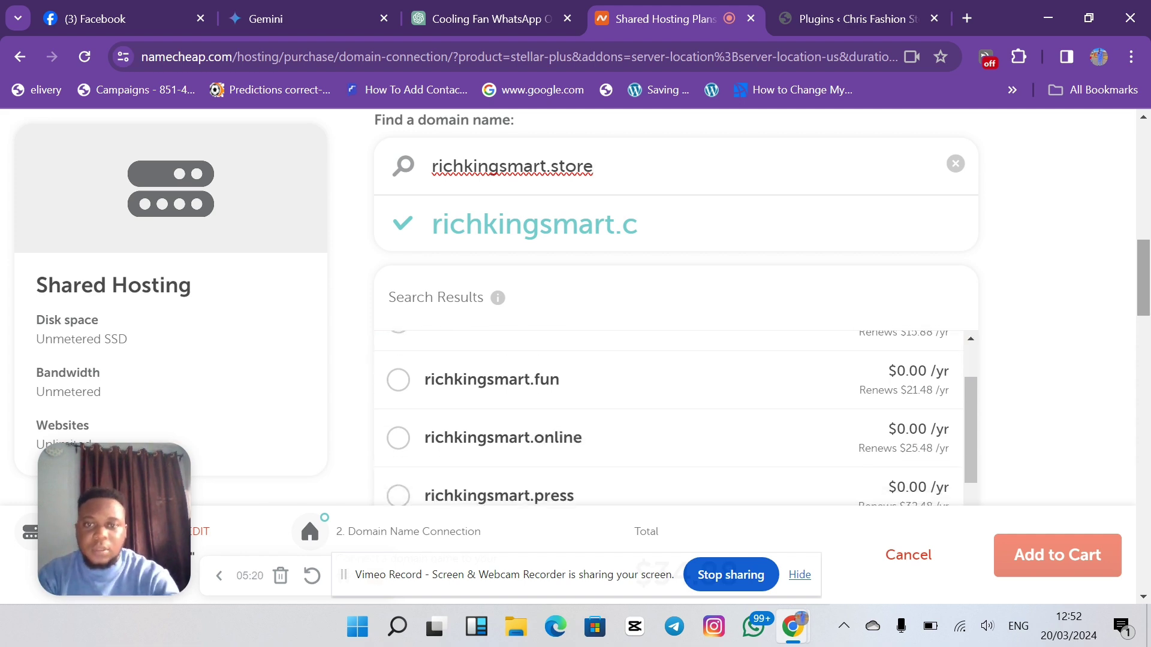
click(809, 416)
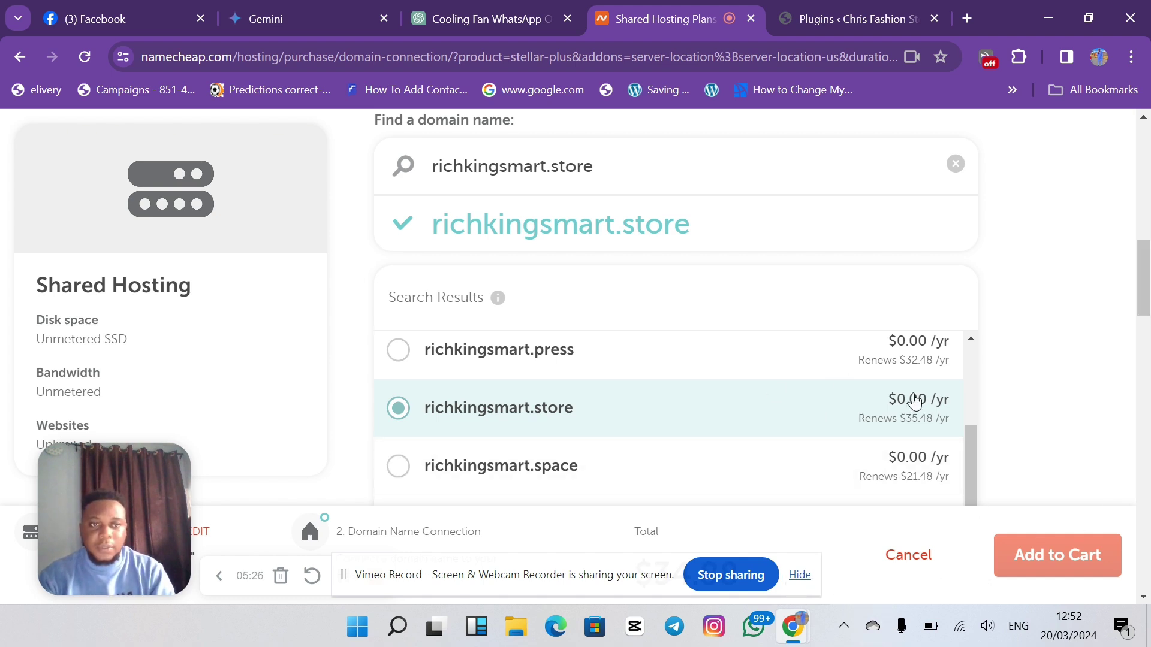
scroll(1137, 286, down, 5)
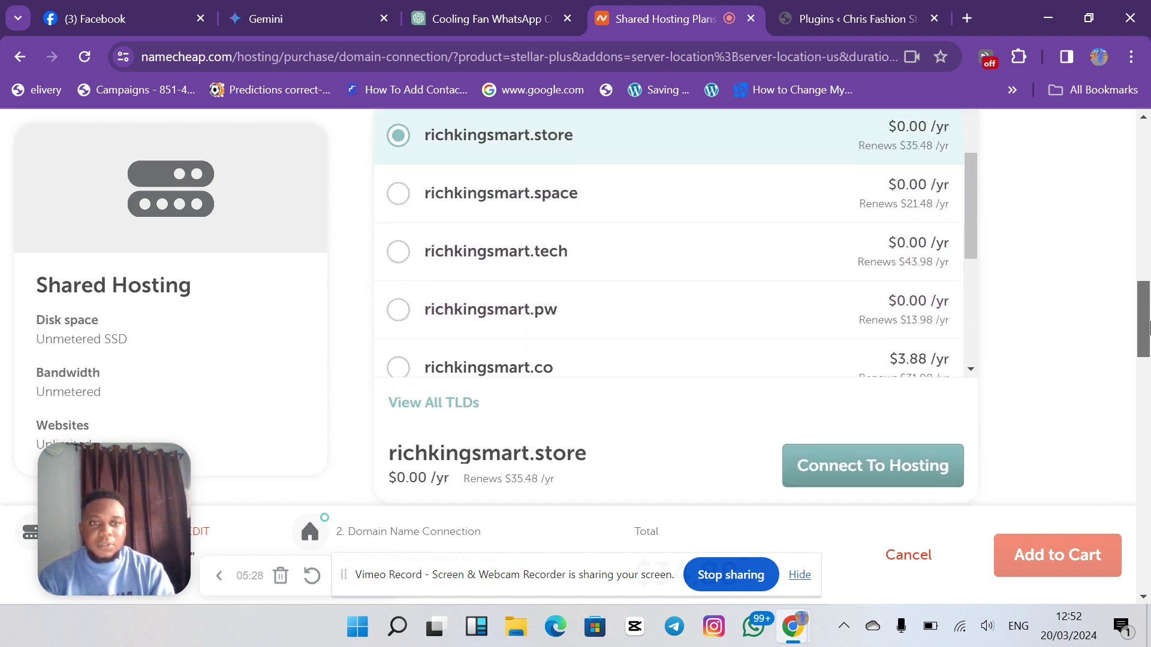
click(929, 457)
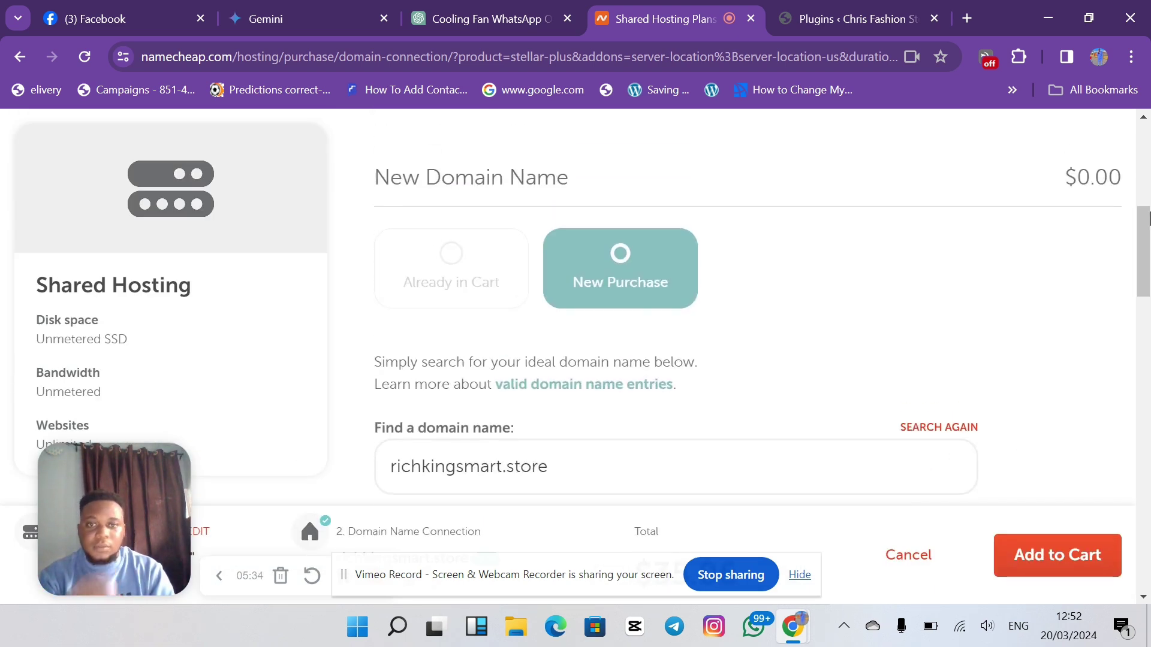
Add the Stellar Plus plan with its connected domain to the cart and look over the cart contents.
scroll(1146, 288, down, 5)
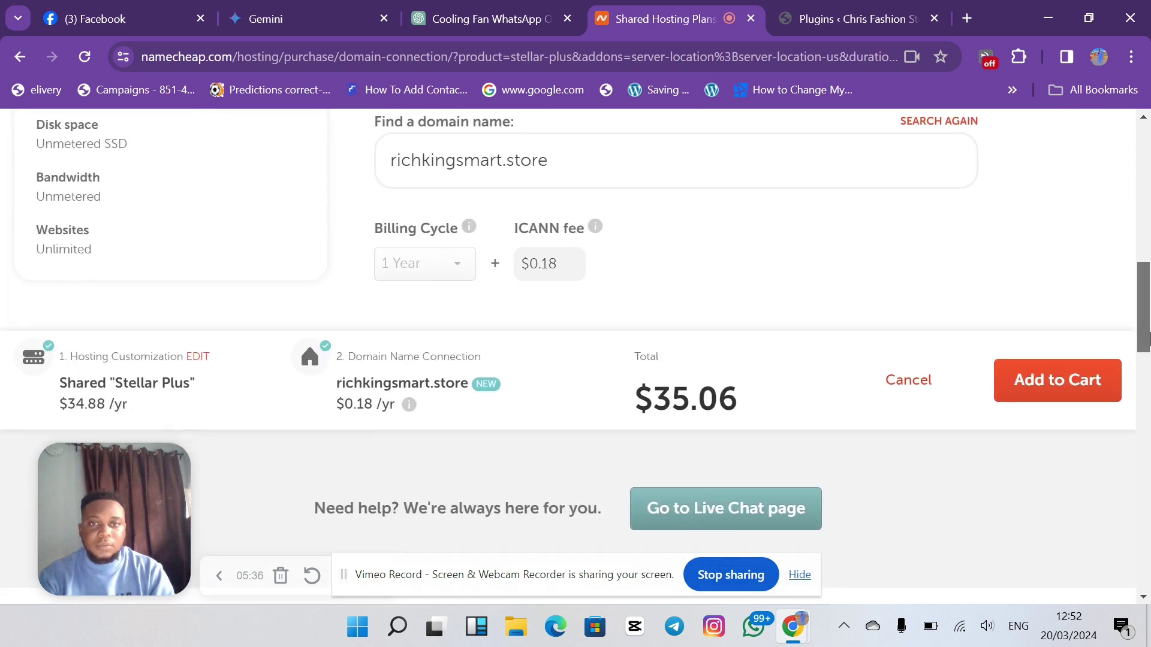
click(1055, 387)
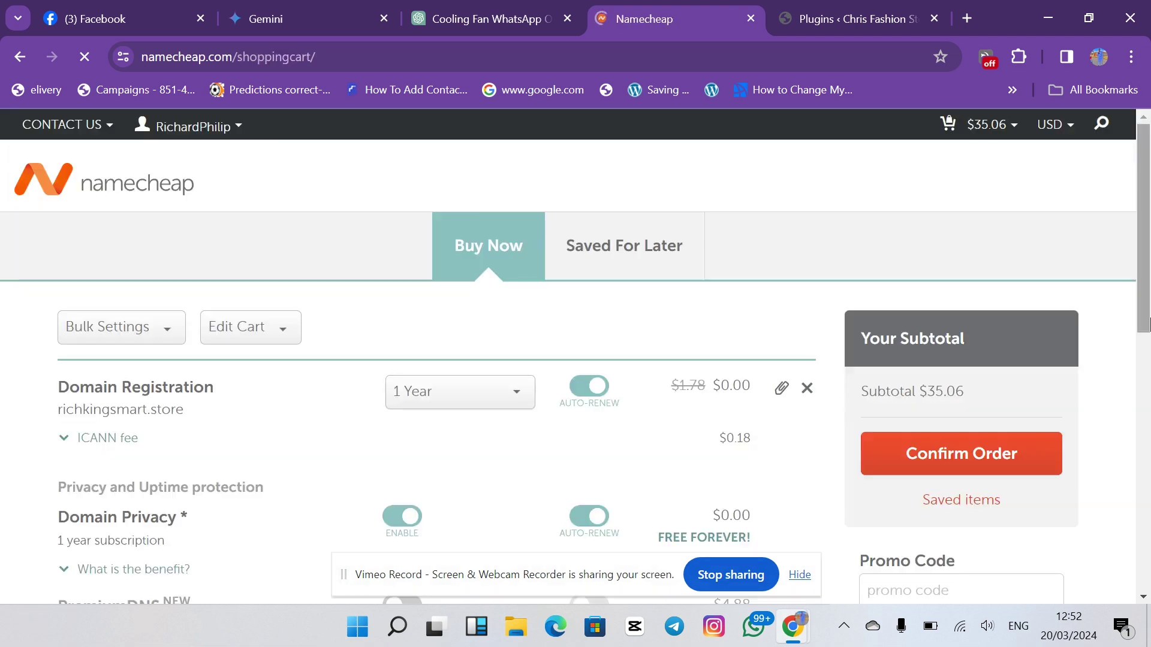
click(1149, 319)
drag(1146, 262, 1147, 147)
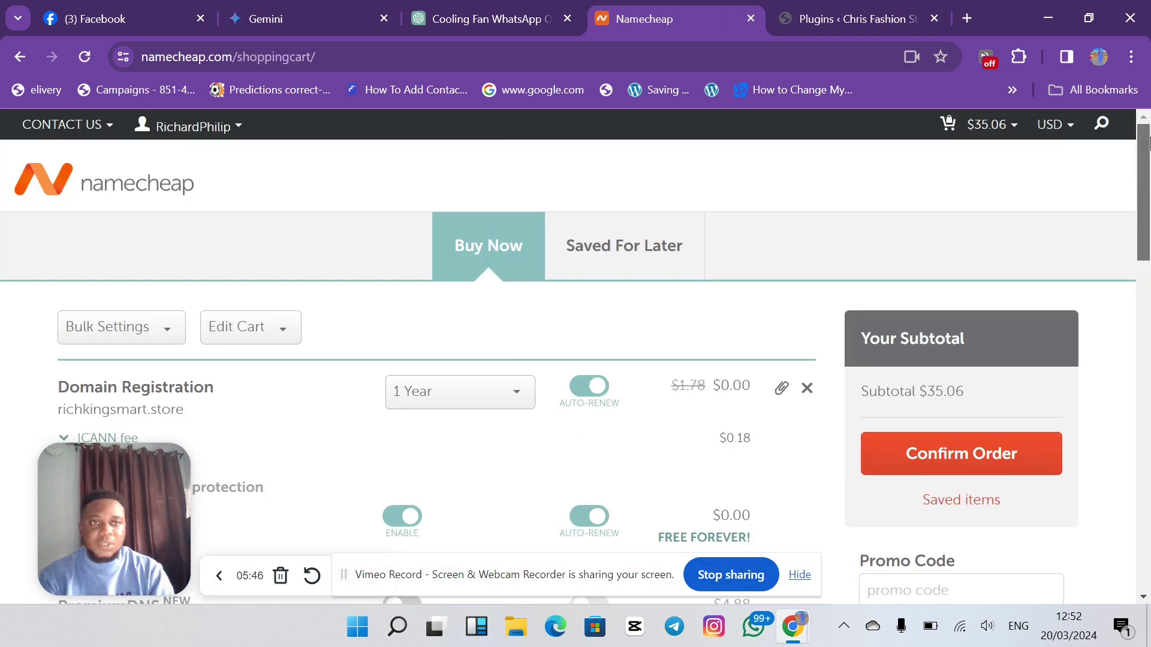
Return to the Namecheap home page and open the Domain Name Search page.
click(138, 186)
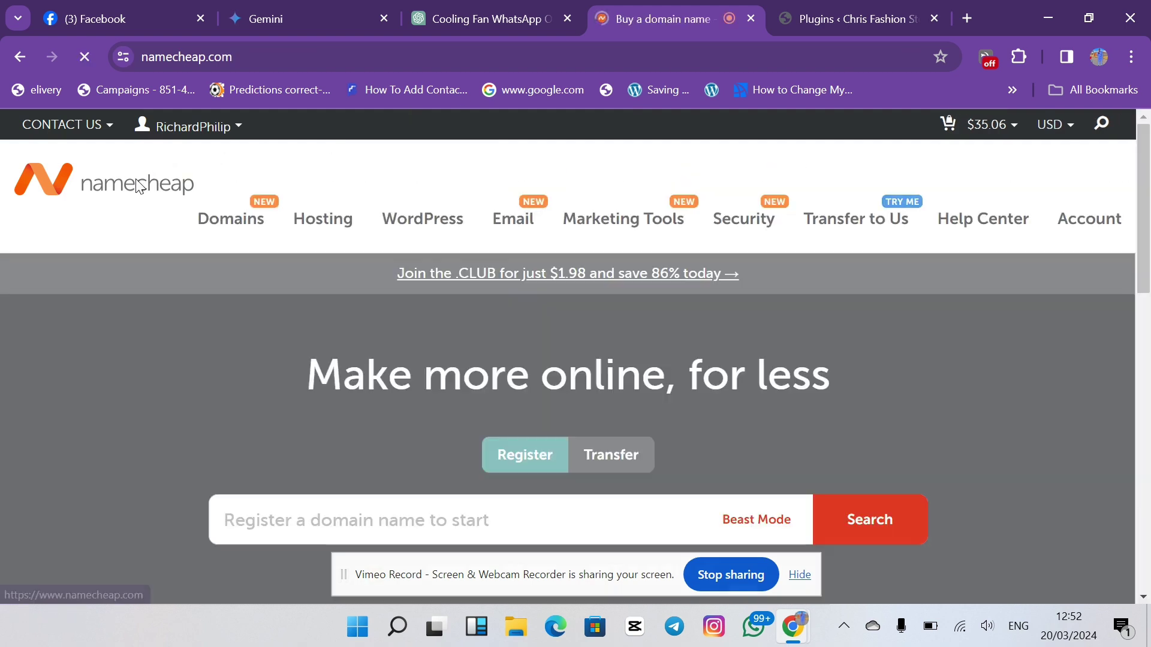
mouse_move(313, 223)
mouse_move(193, 223)
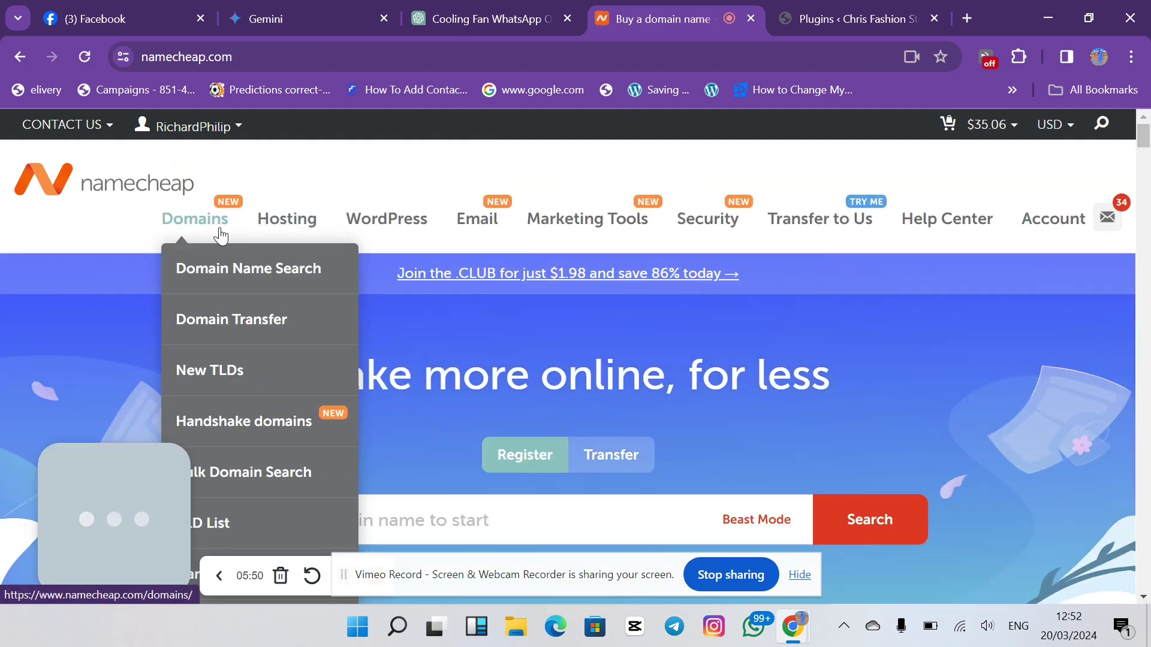
click(233, 265)
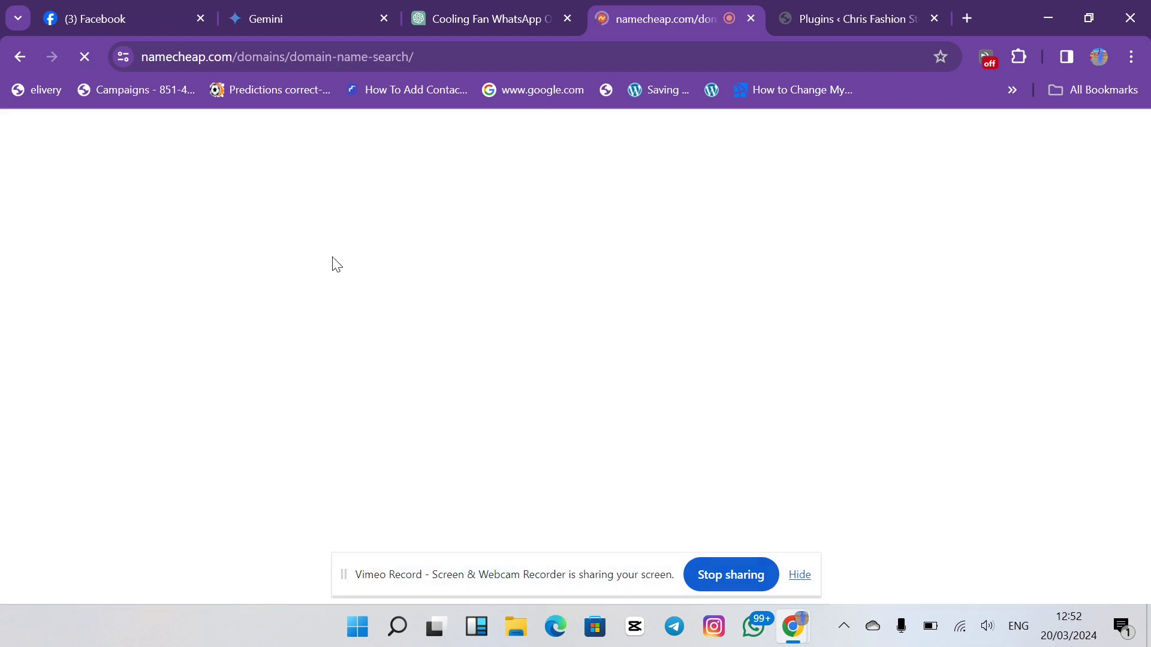
scroll(557, 251, down, 8)
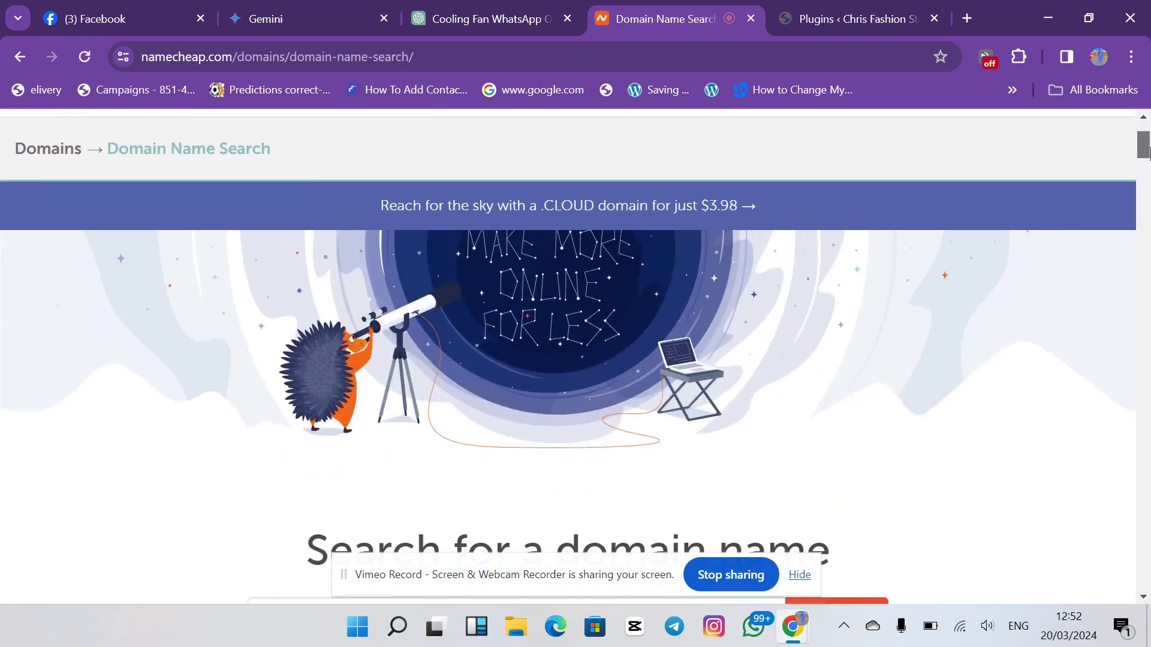
Search for the domain sonicmart.store.
click(512, 270)
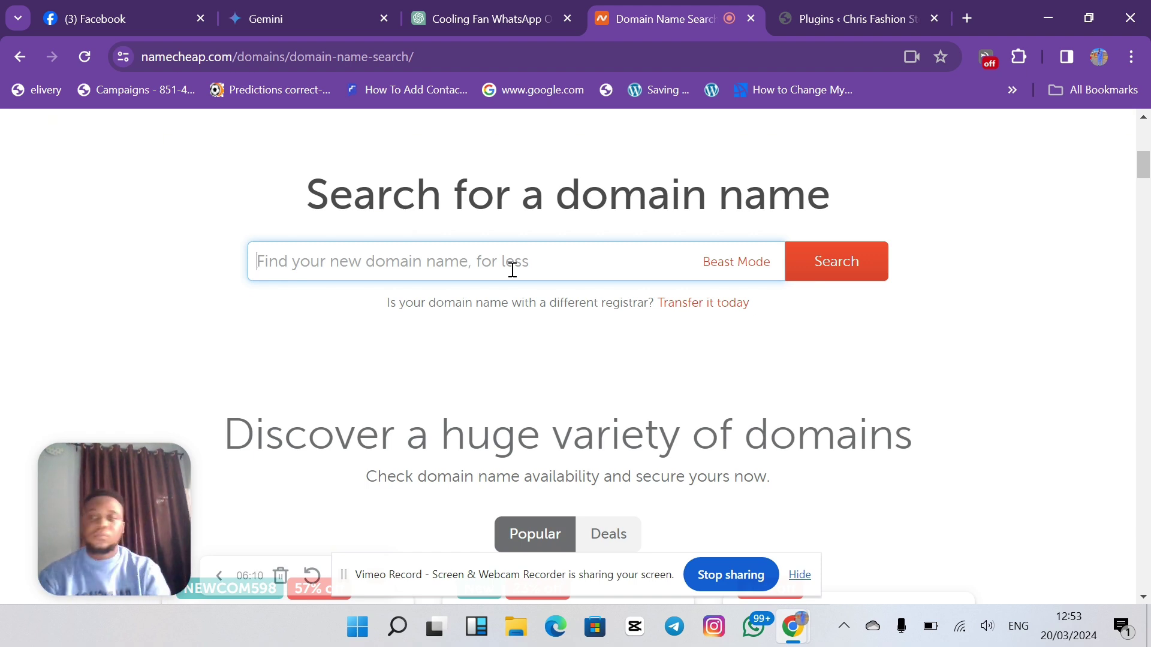
text(sonicmart.store)
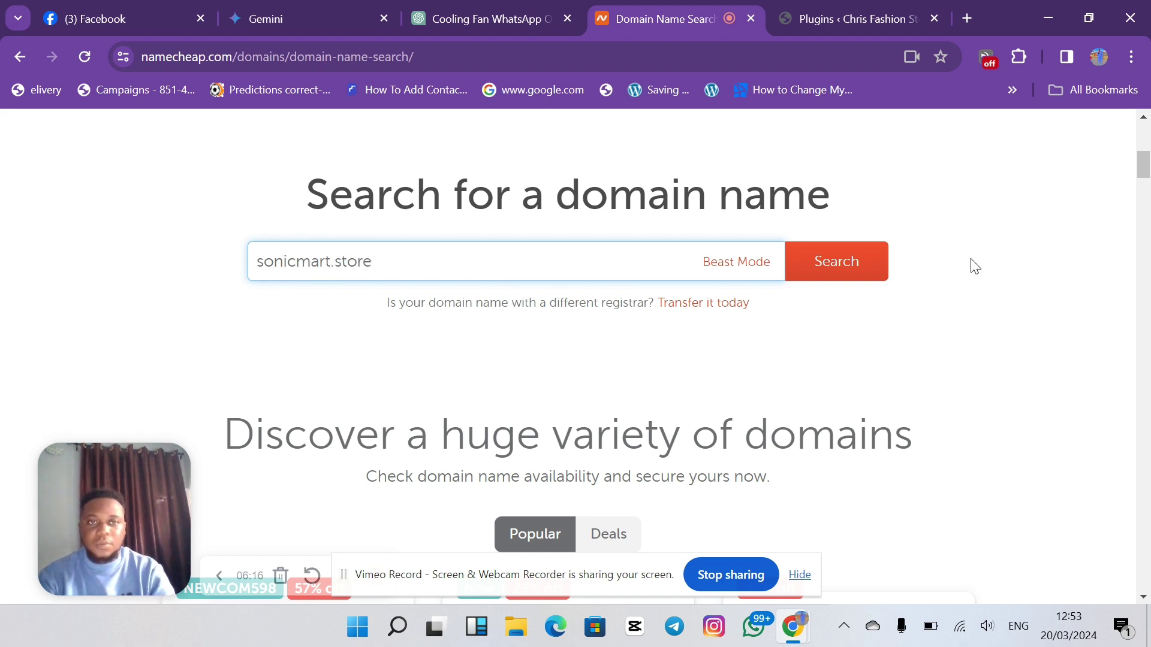
click(864, 265)
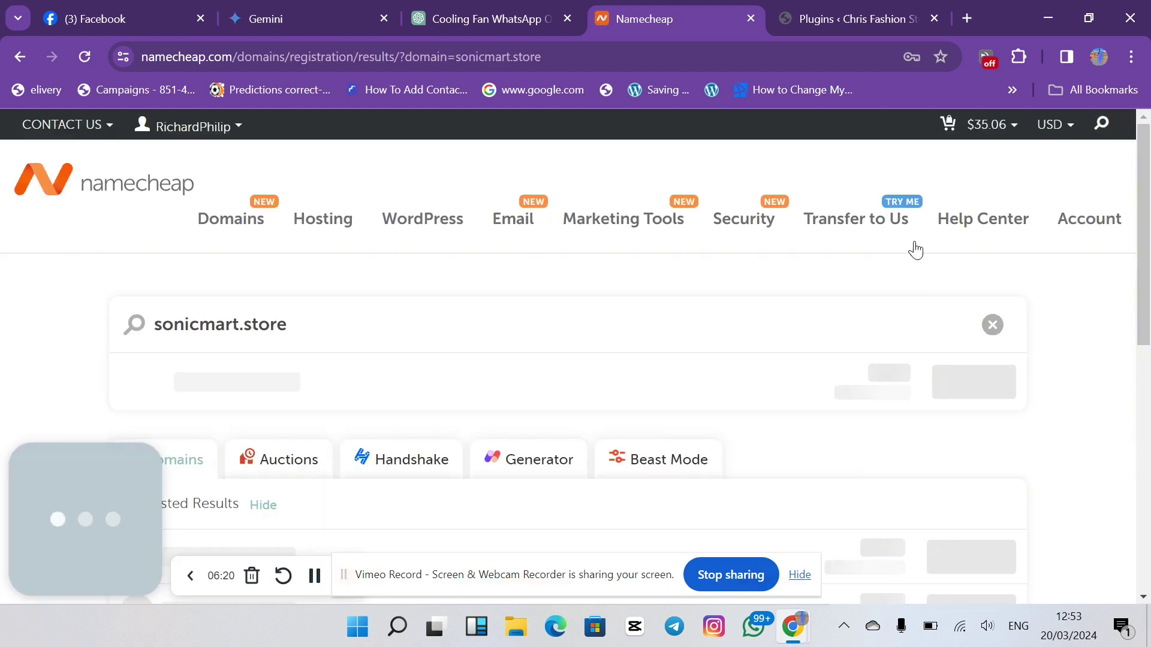
Add the one-per-customer sonicmart.store domain to the cart.
scroll(1149, 258, down, 3)
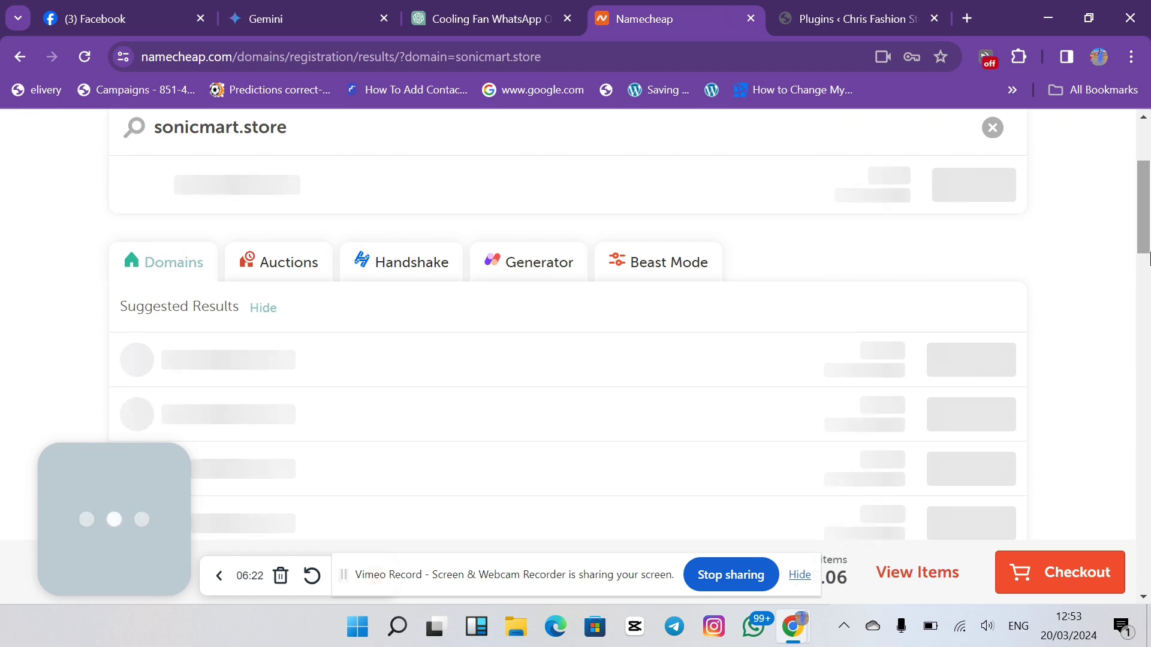
drag(1149, 257, 1149, 227)
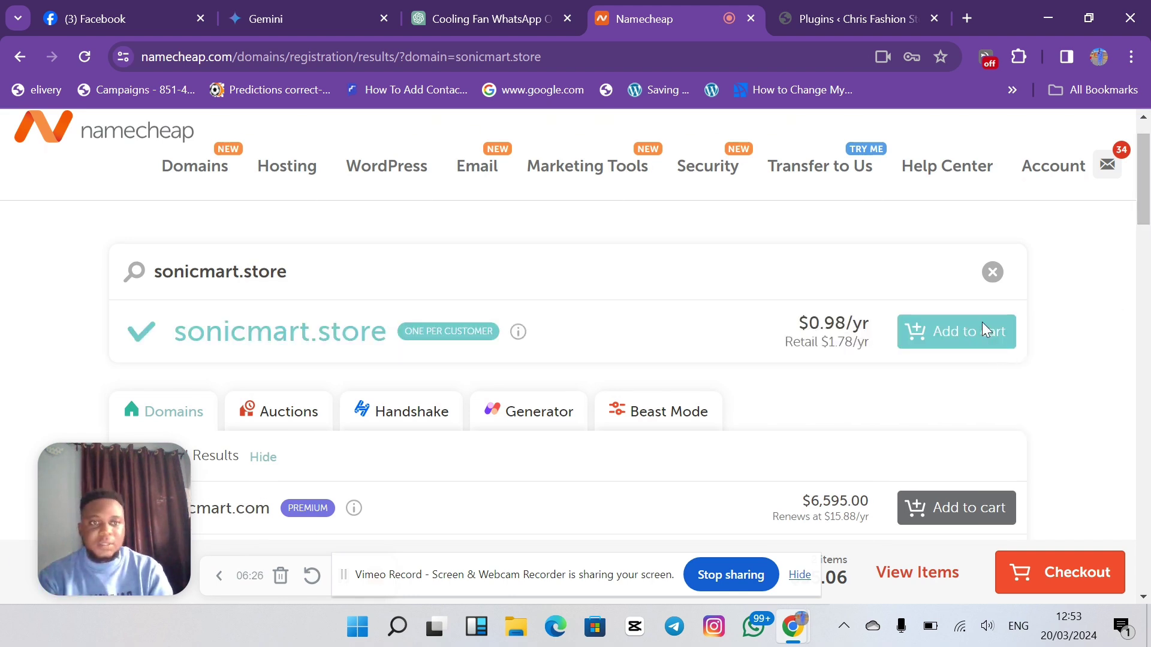
click(973, 342)
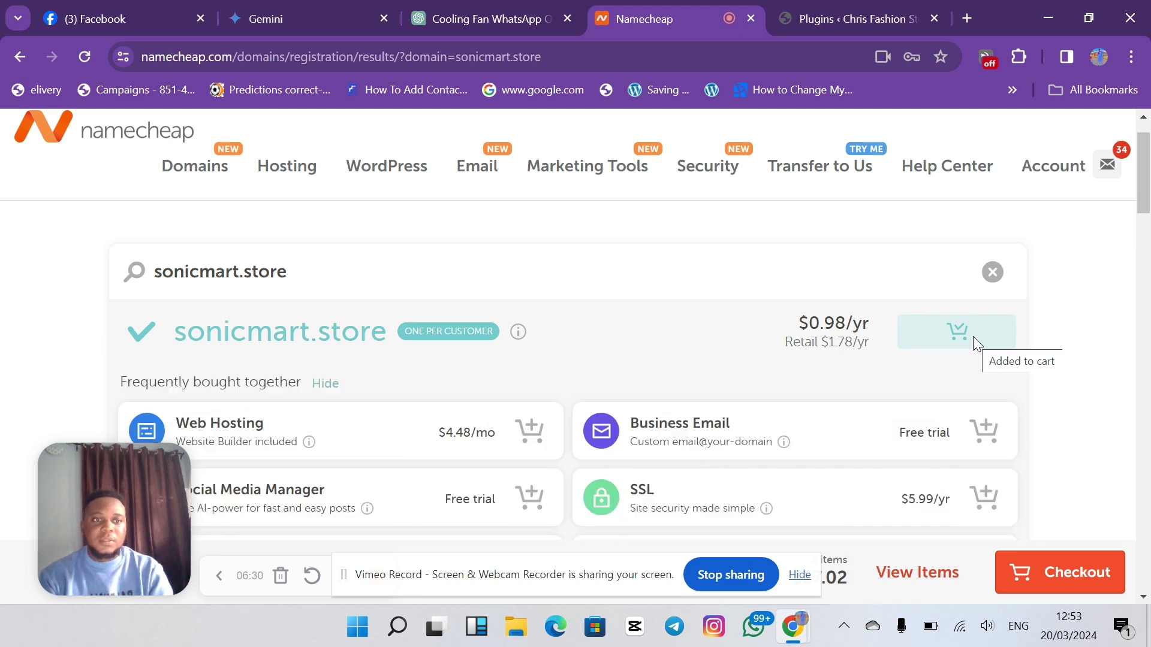
Proceed to the shopping cart and review the two domain registrations, the Stellar Plus plan and the optional add-ons.
click(1023, 567)
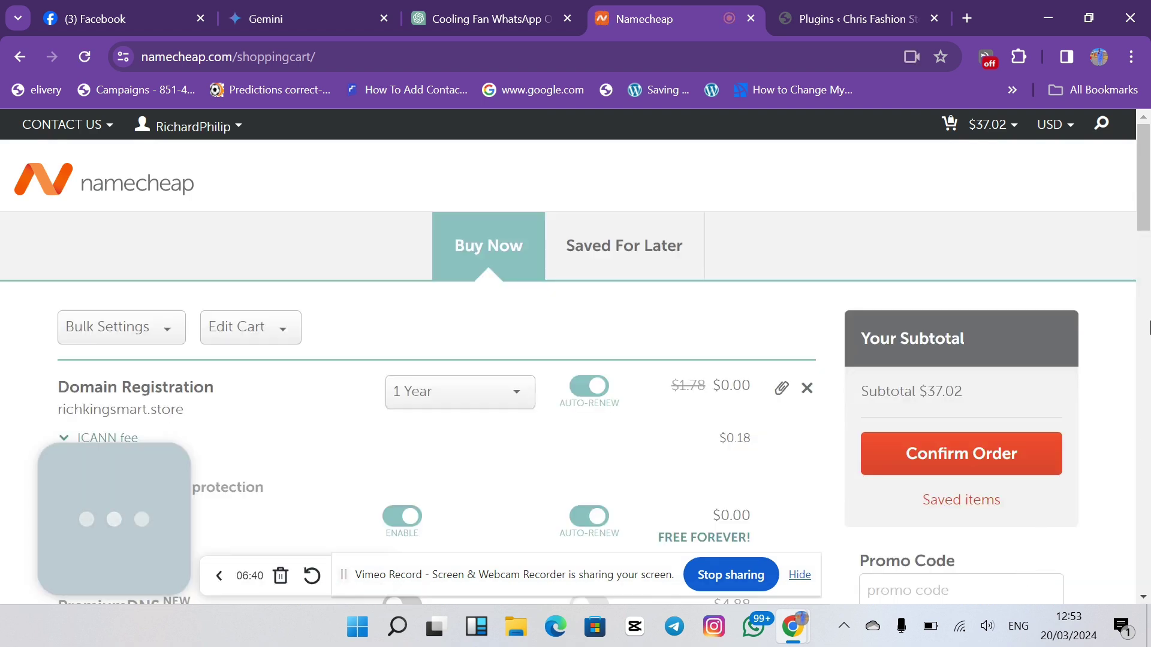
scroll(1149, 190, down, 4)
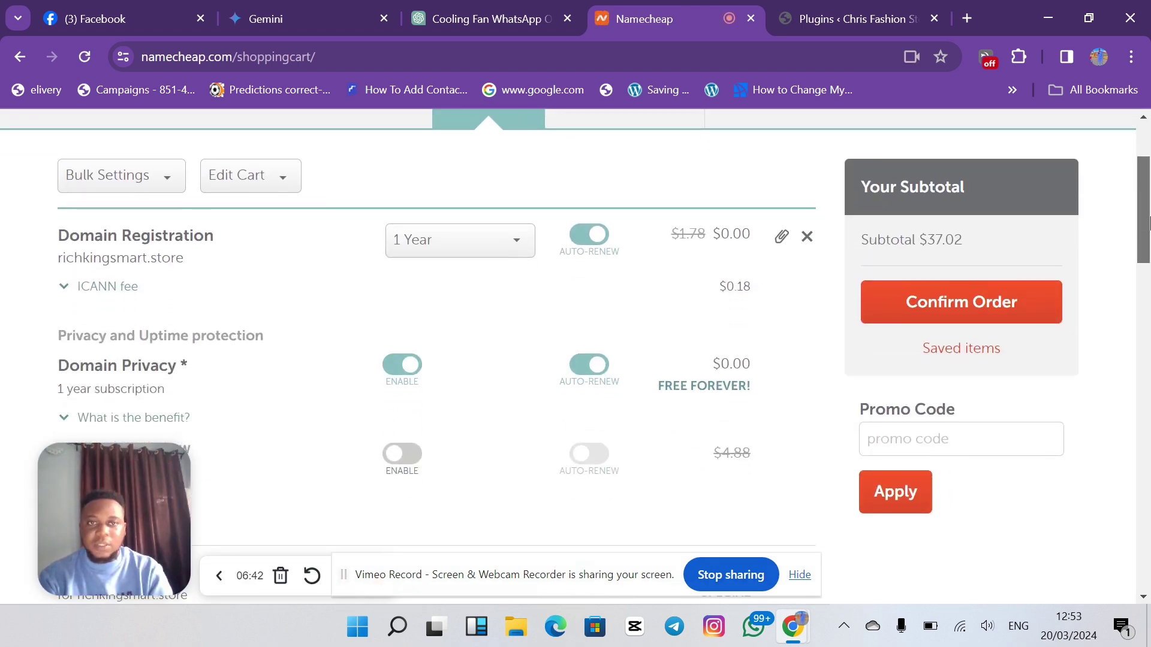
scroll(1150, 245, up, 1)
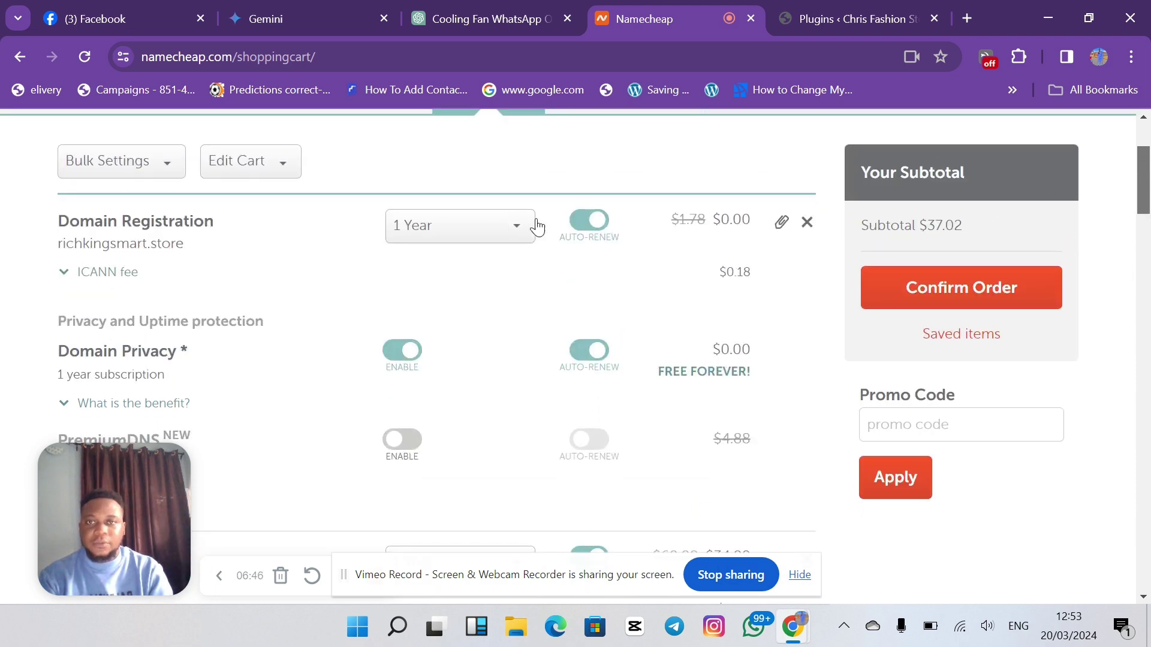
scroll(1147, 193, down, 4)
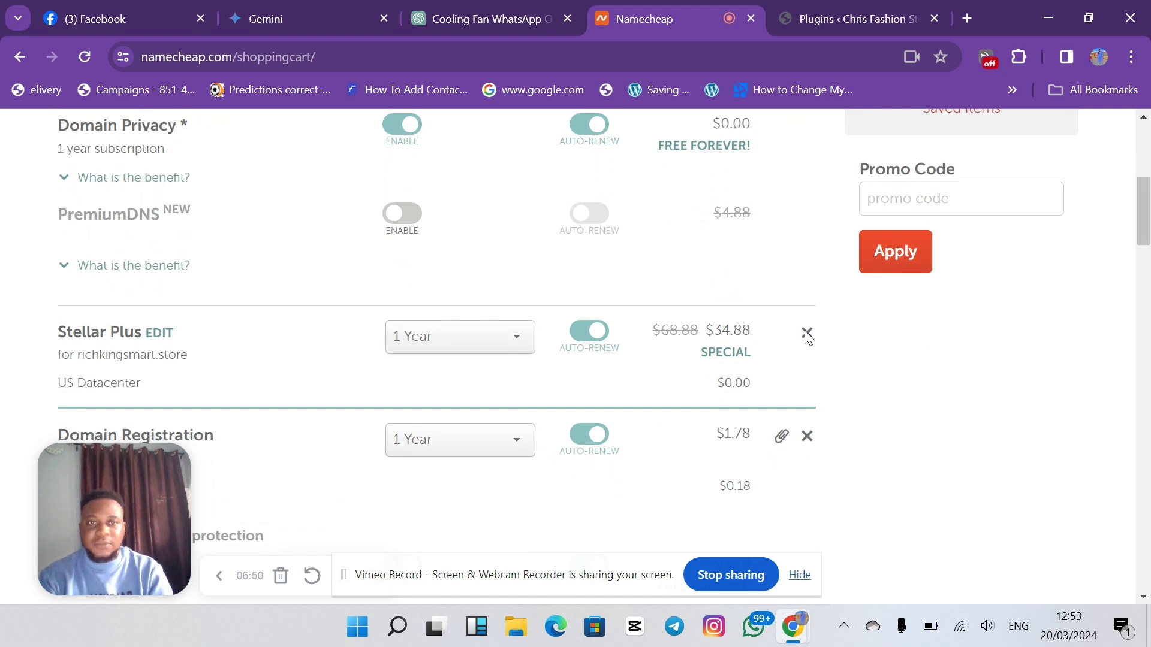
drag(1148, 231, 1148, 264)
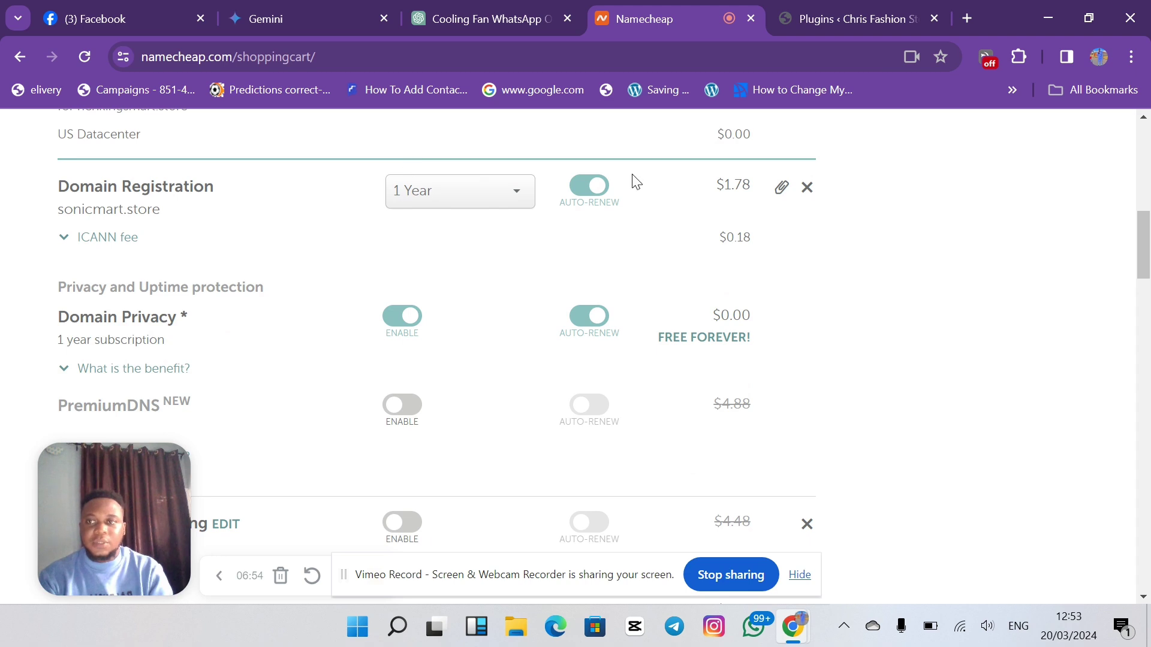
drag(1146, 266, 1146, 157)
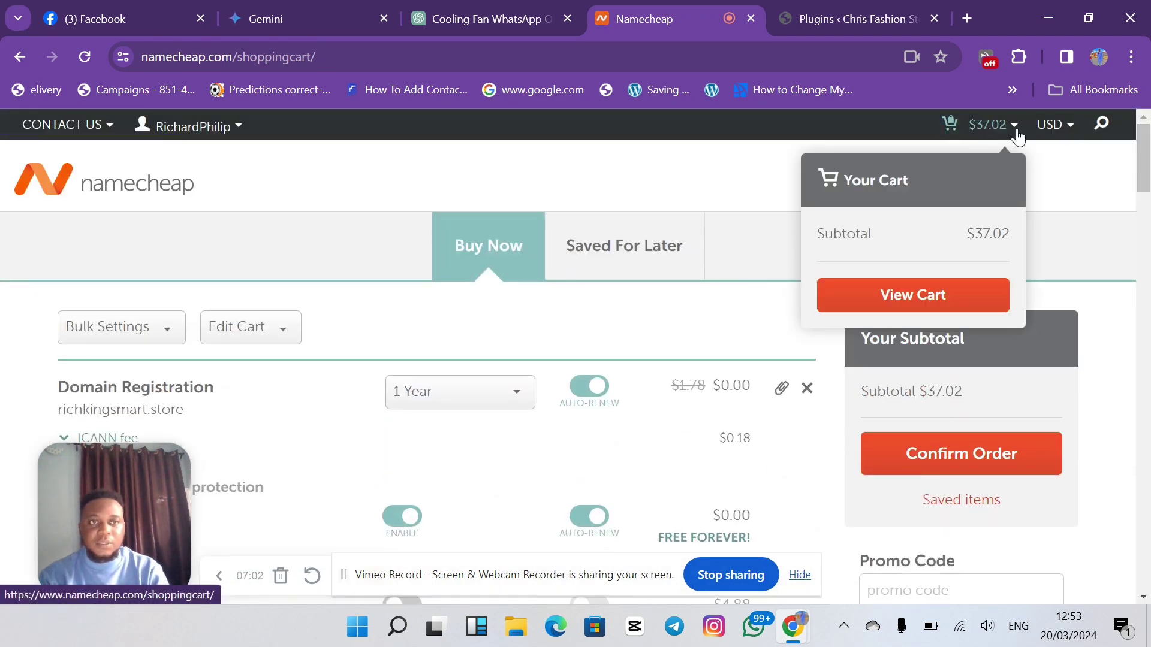
Confirm the order and review its receipt contact, terms and payment details.
click(1004, 459)
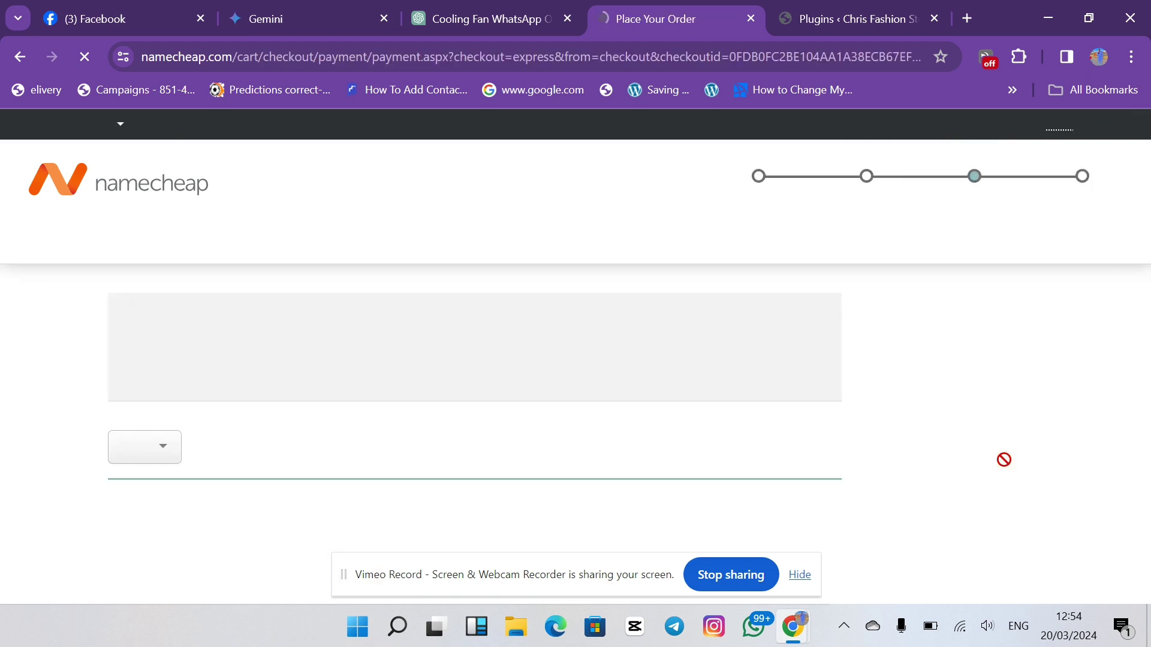
drag(1145, 153, 1147, 404)
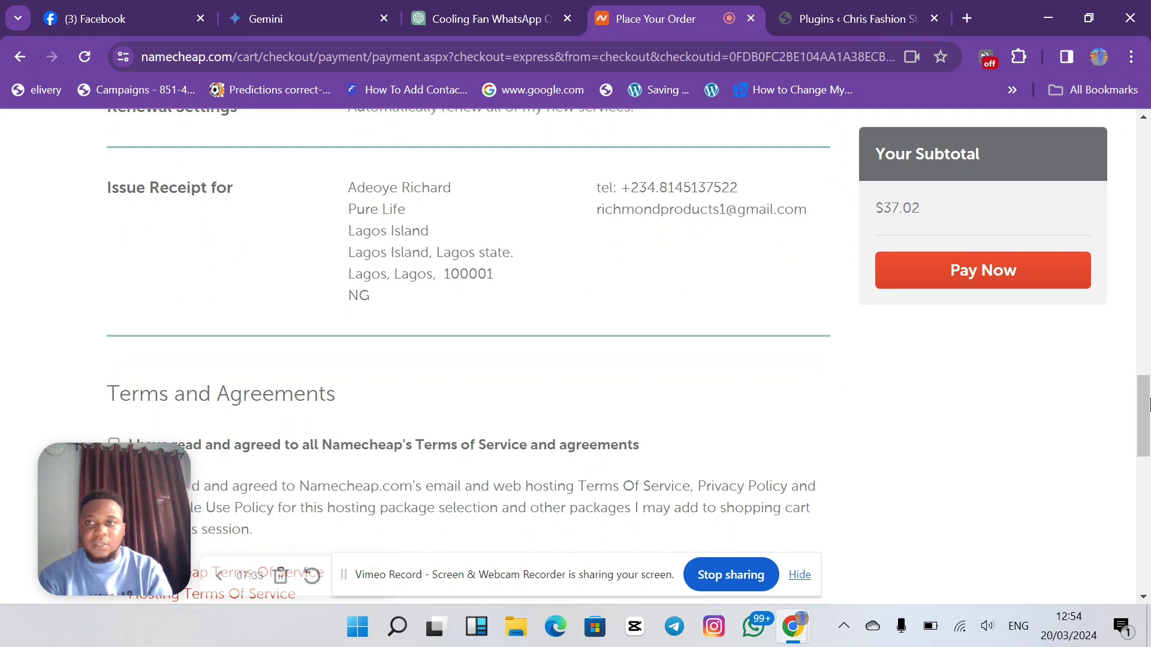
scroll(144, 247, down, 2)
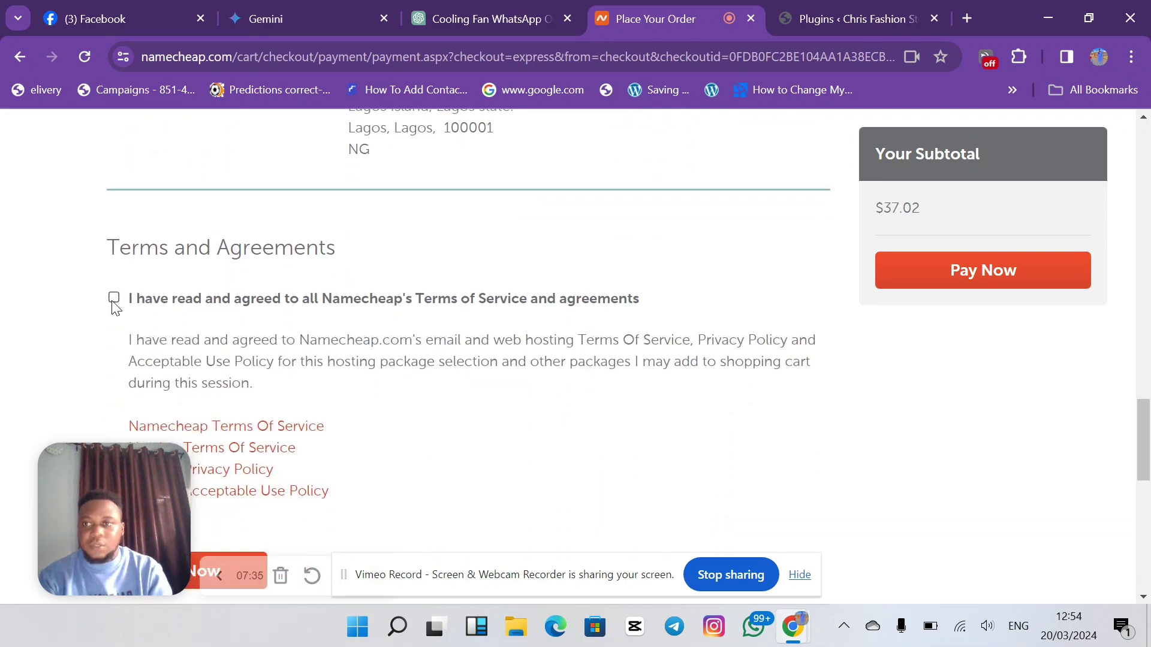
drag(1148, 443, 1148, 369)
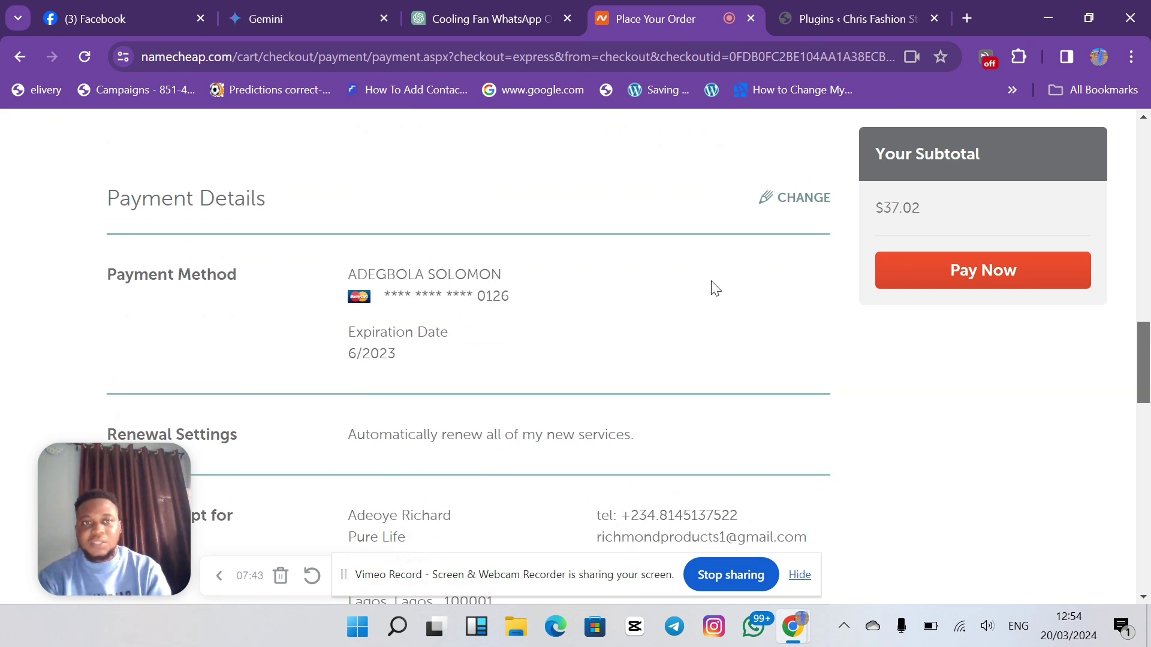
Change the order's payment details, choosing to add a new card instead of the default account card.
click(796, 200)
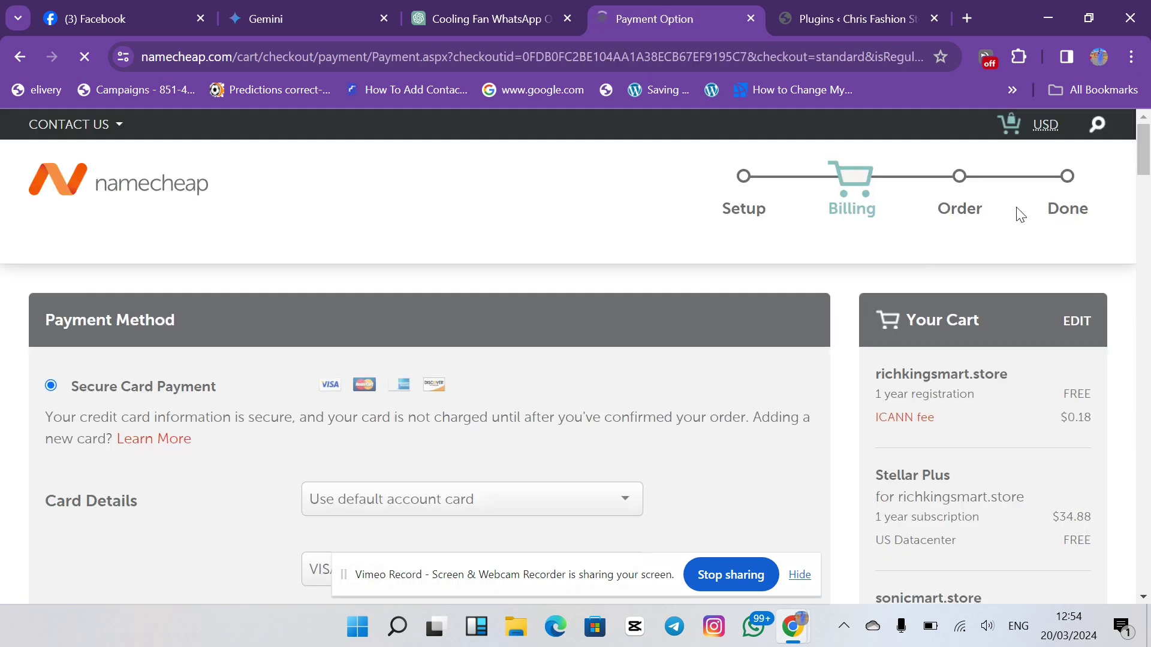
scroll(1149, 183, down, 5)
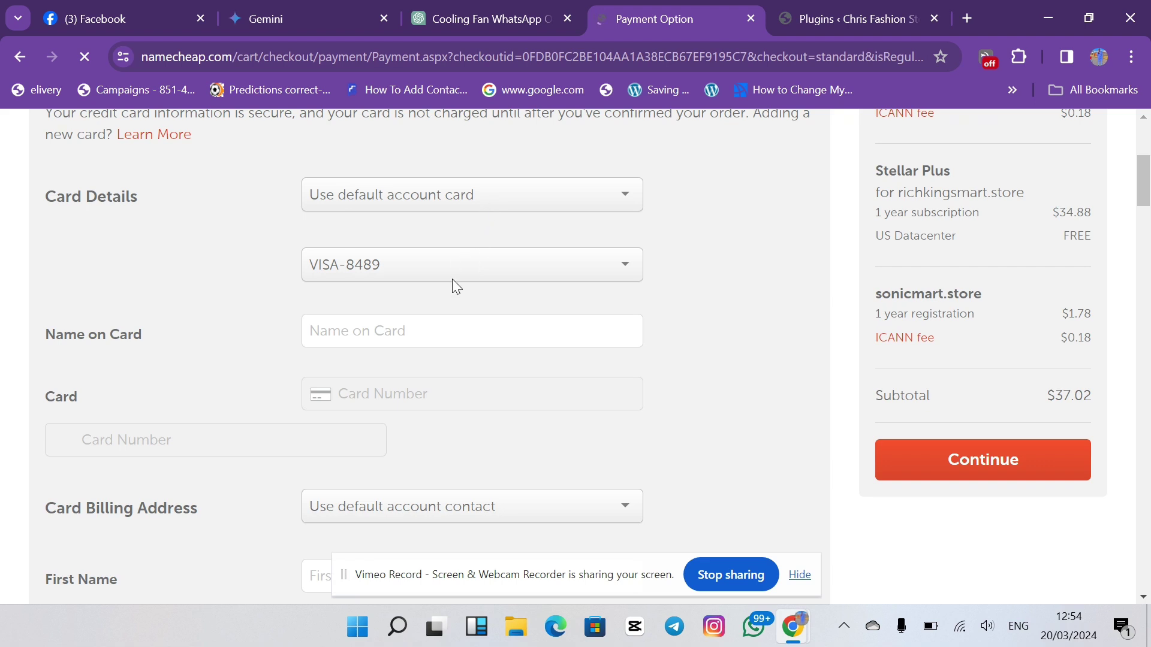
click(462, 205)
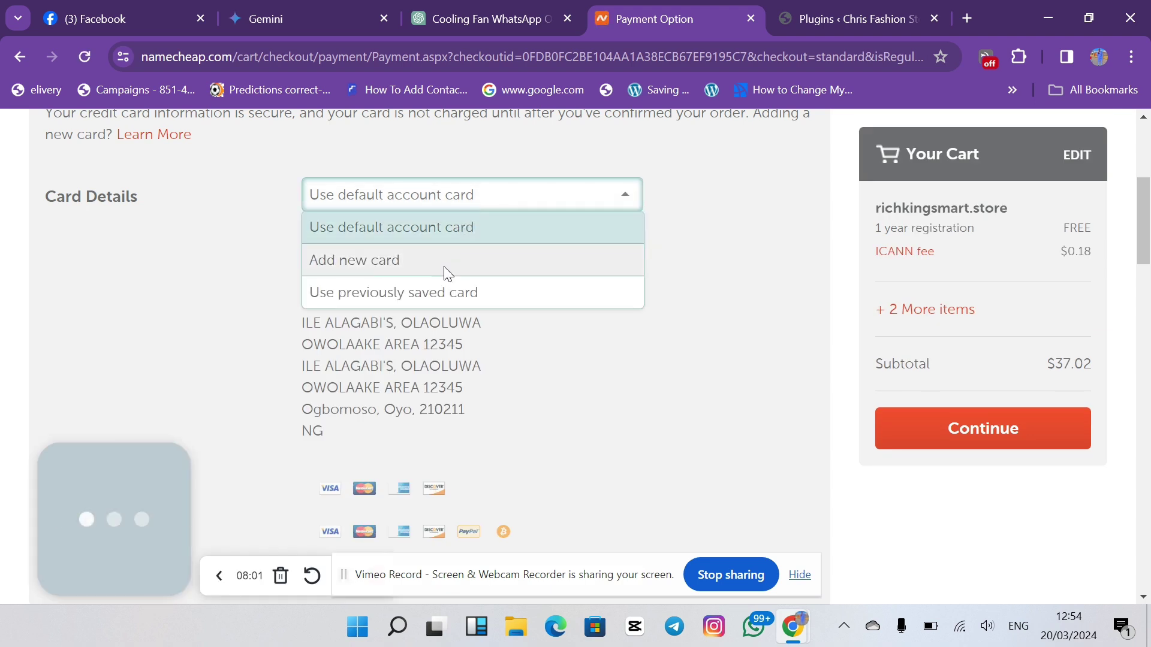
click(440, 268)
click(436, 259)
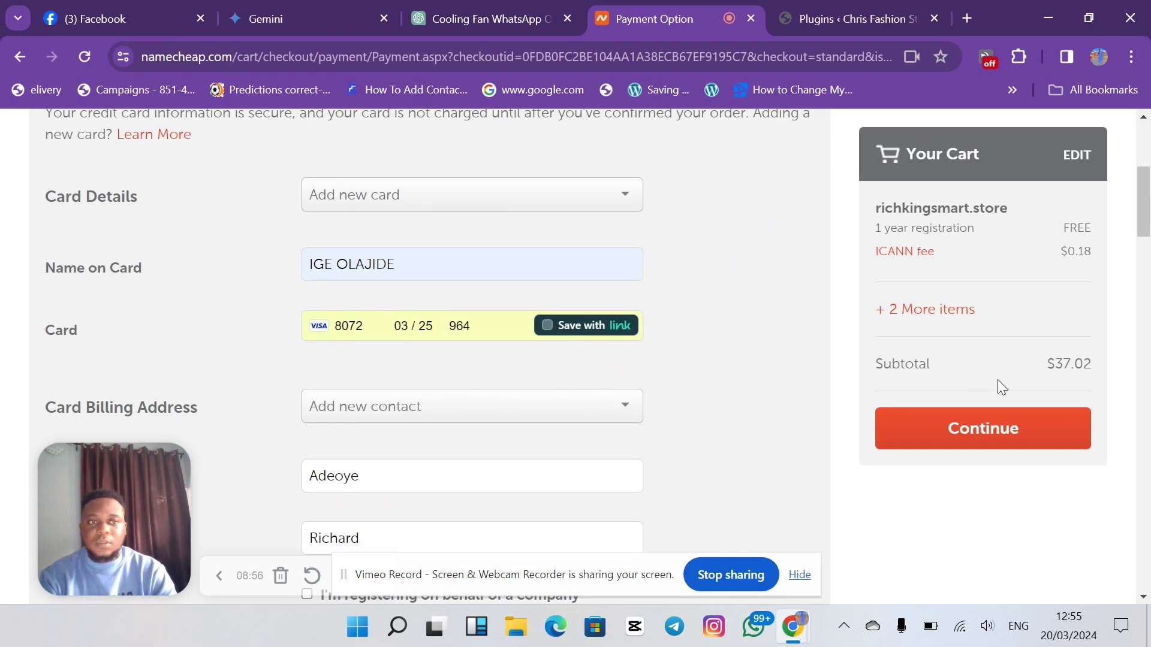
Review the new card's billing address and the default payment settings option, and continue to the order review.
drag(1148, 211, 1147, 278)
scroll(719, 300, up, 4)
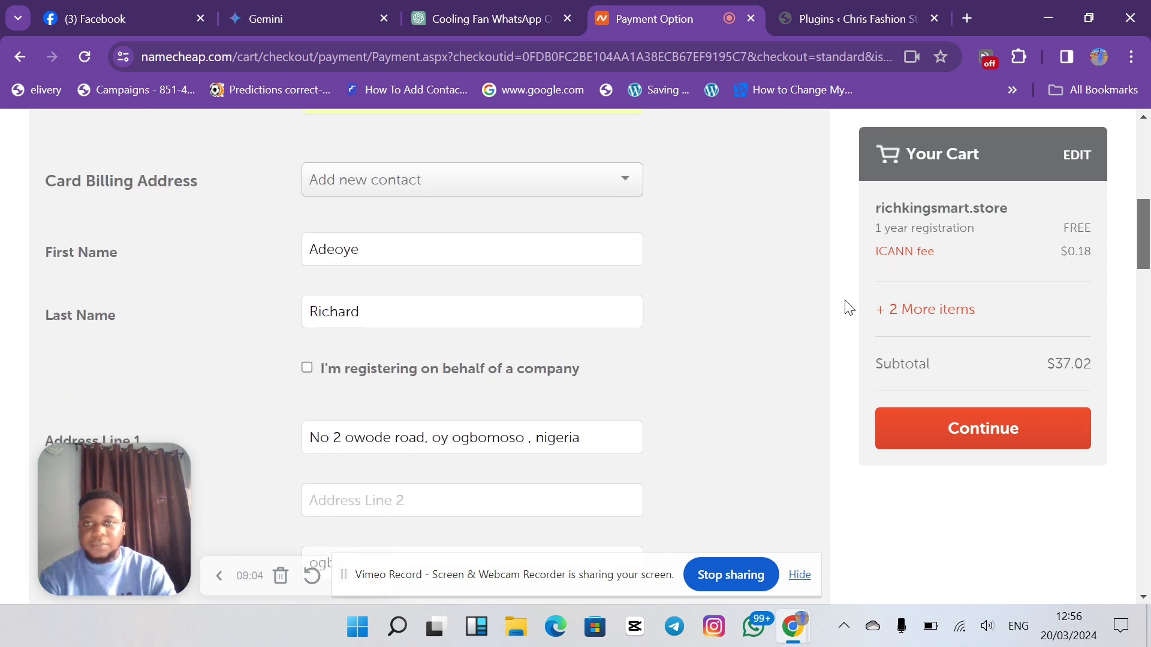
drag(1148, 243, 1148, 504)
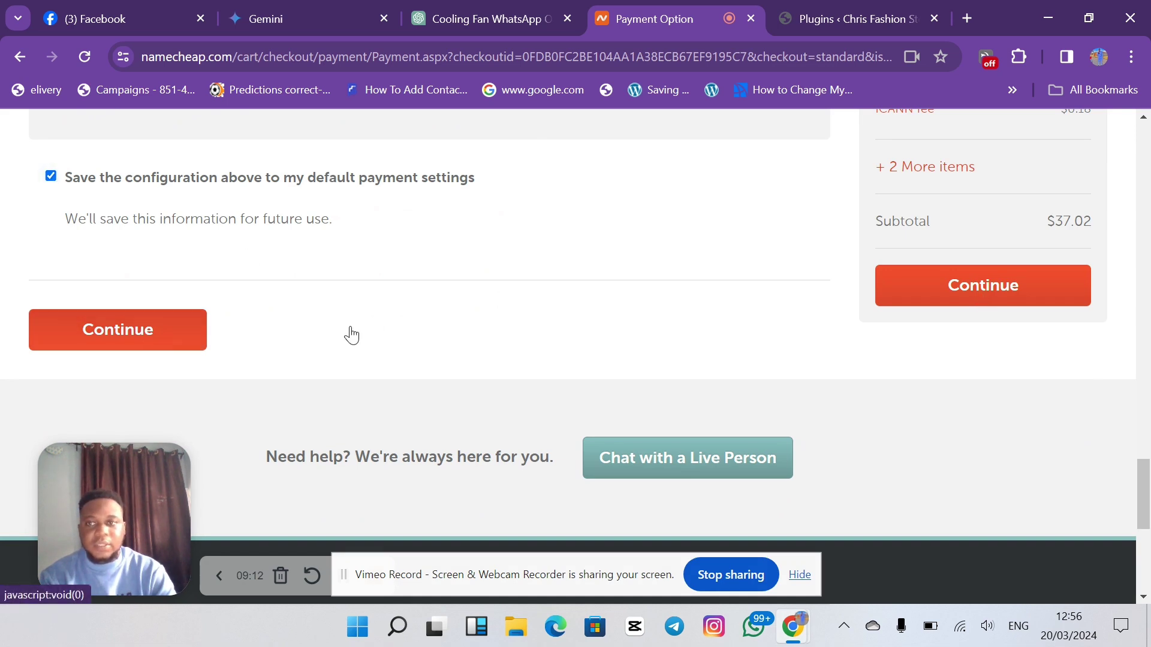
click(977, 302)
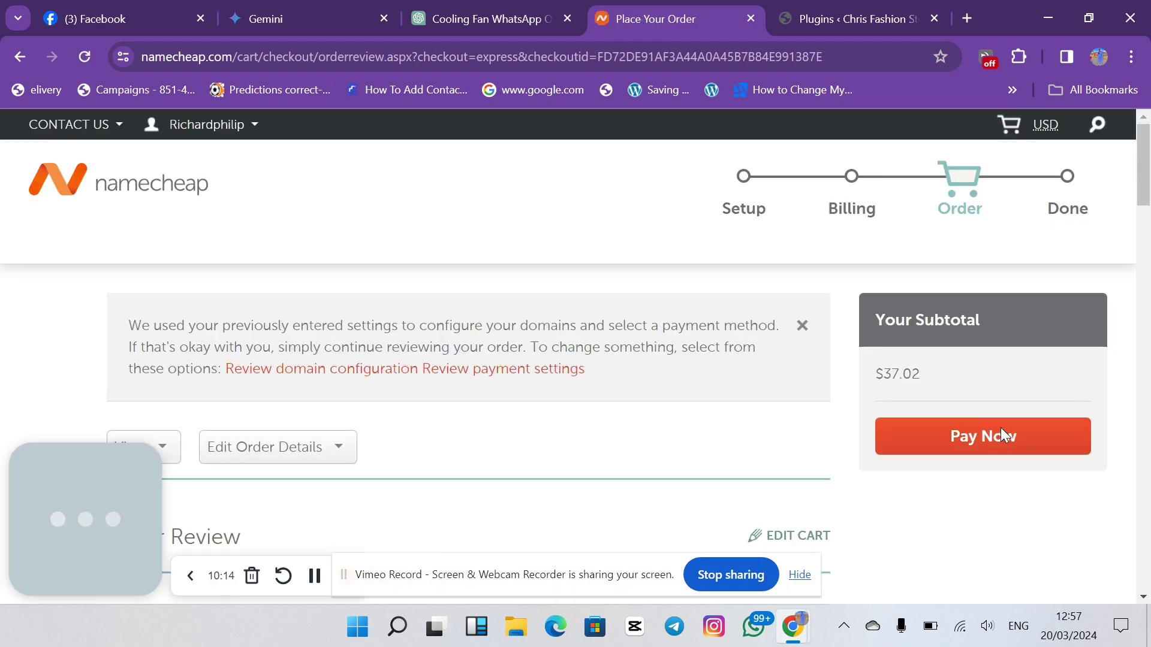
Agree to all of Namecheap's Terms of Service and agreements, pay for the order and view the order confirmation.
drag(1144, 186, 1148, 480)
click(114, 195)
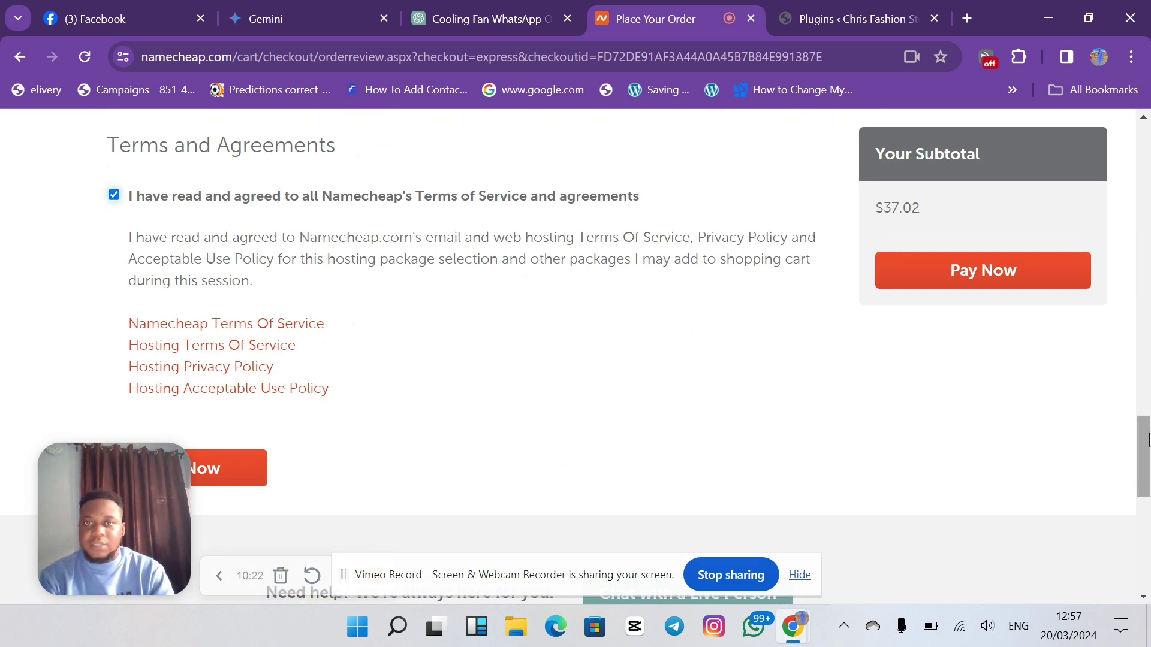
scroll(1148, 440, down, 3)
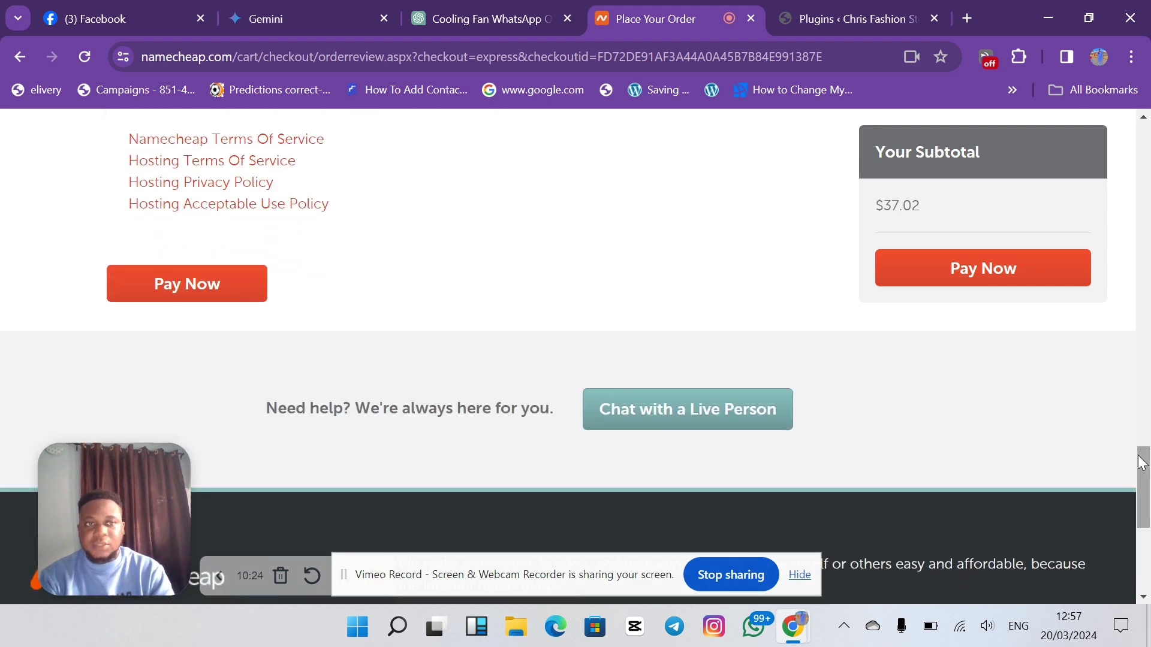
click(1019, 270)
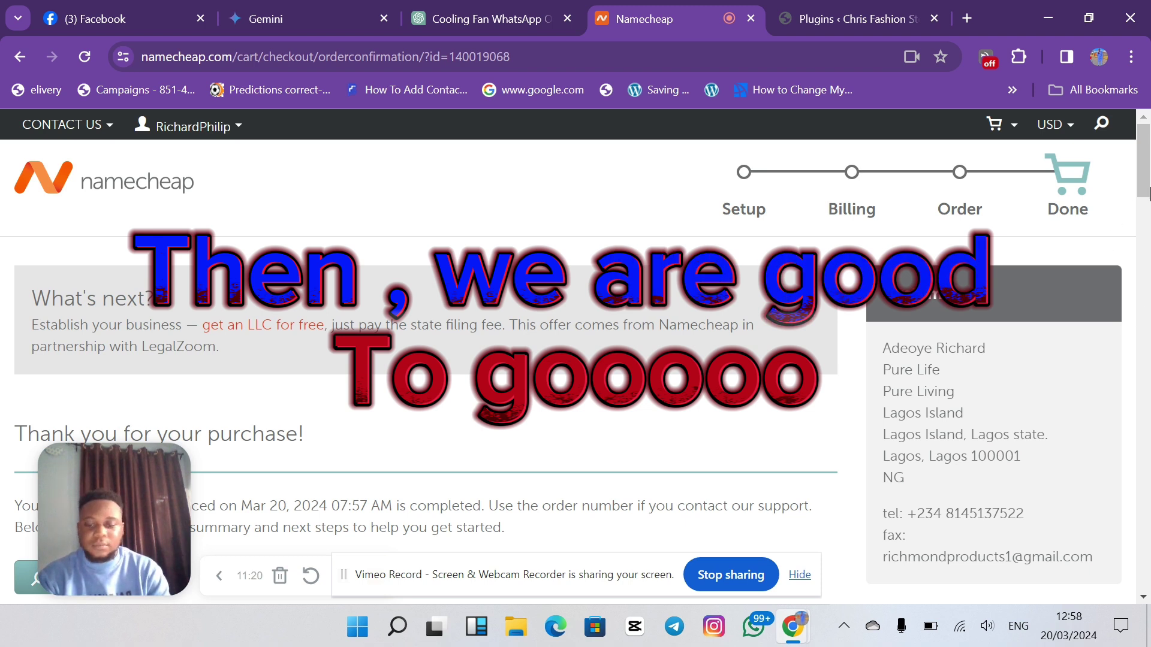
scroll(1148, 195, down, 4)
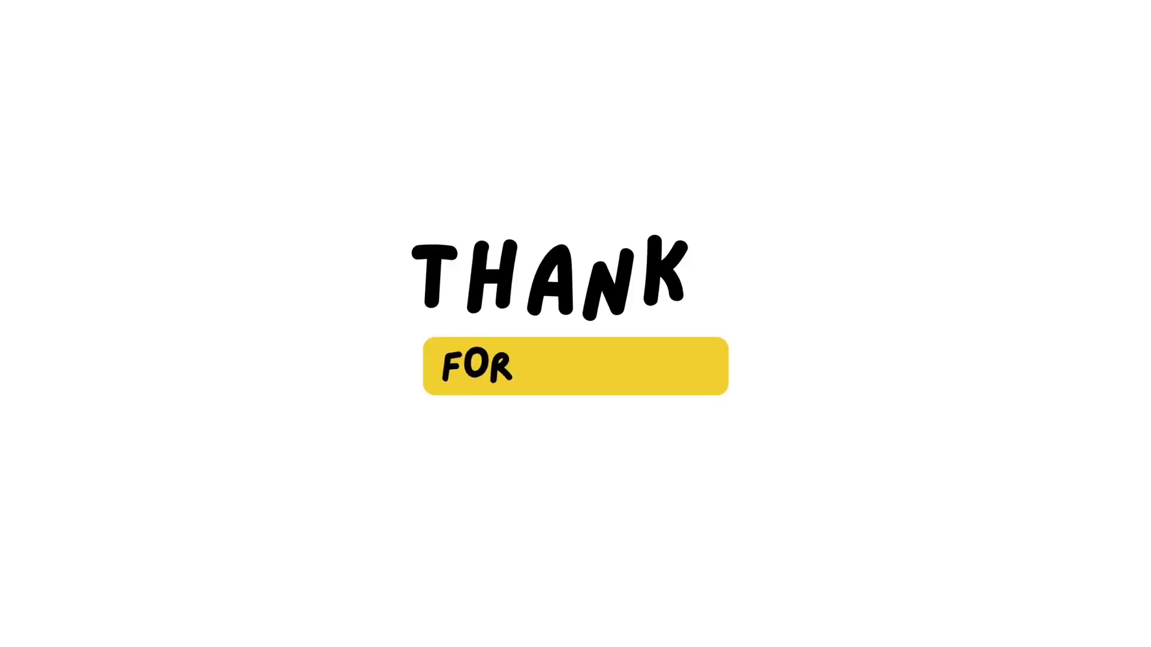